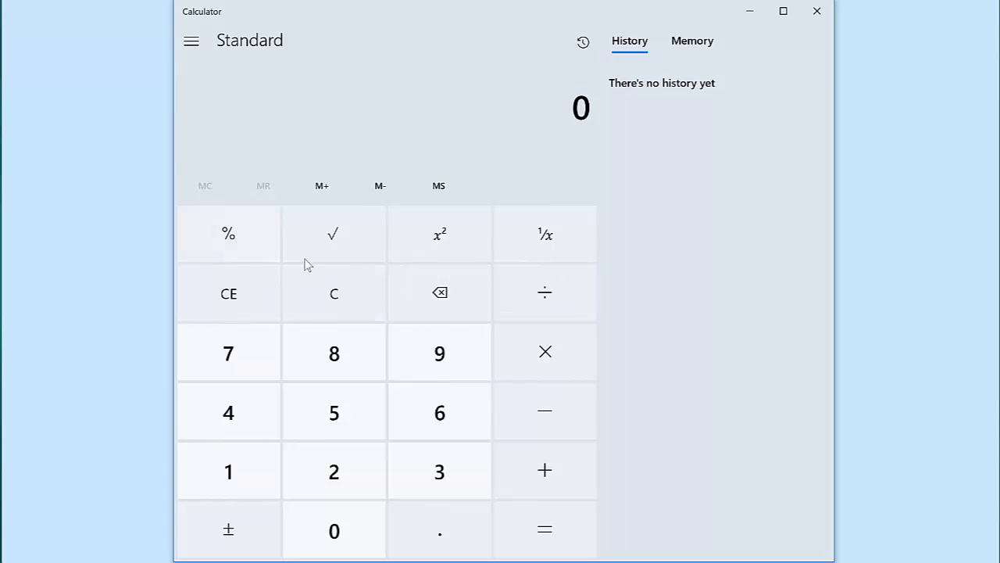
Step: Calculate 3 + 6 = 9, clear, then calculate 8 − 6 = 2
left_click(439, 468)
left_click(504, 467)
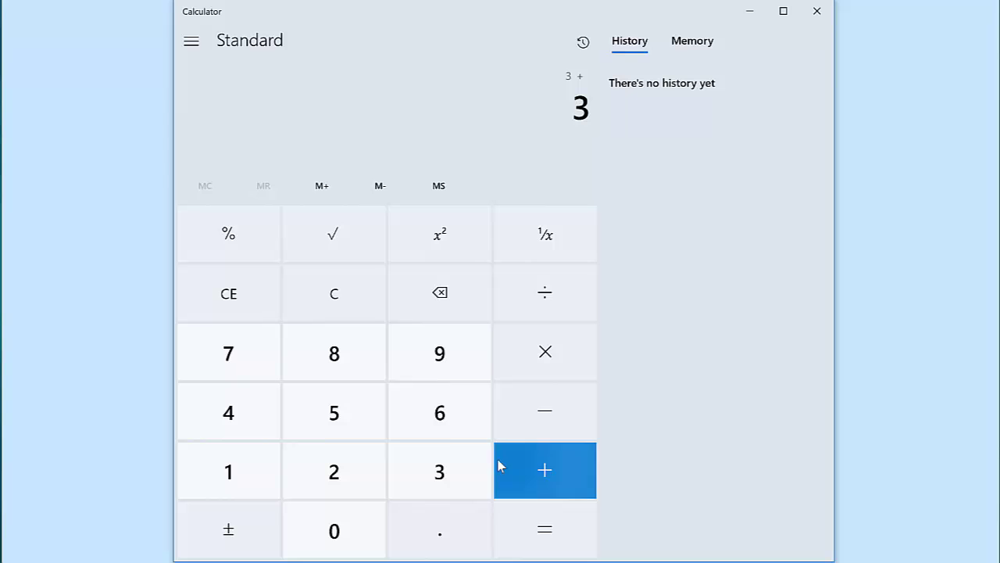
left_click(442, 417)
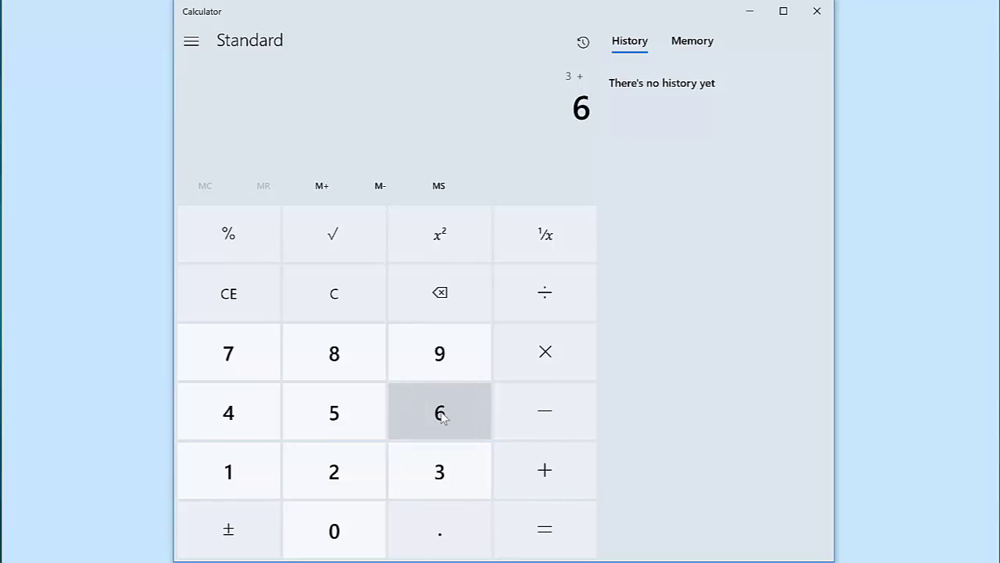
left_click(518, 530)
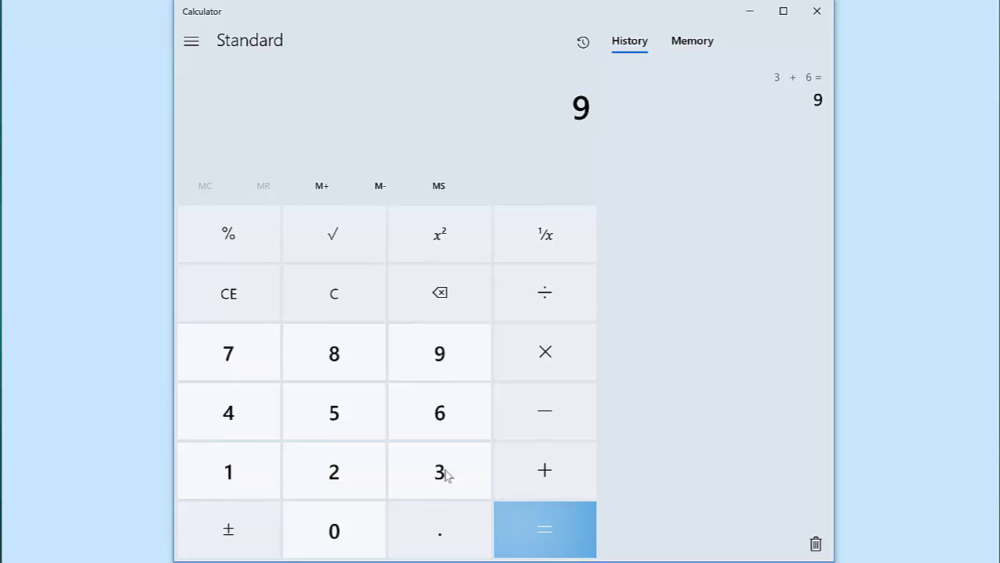
left_click(353, 305)
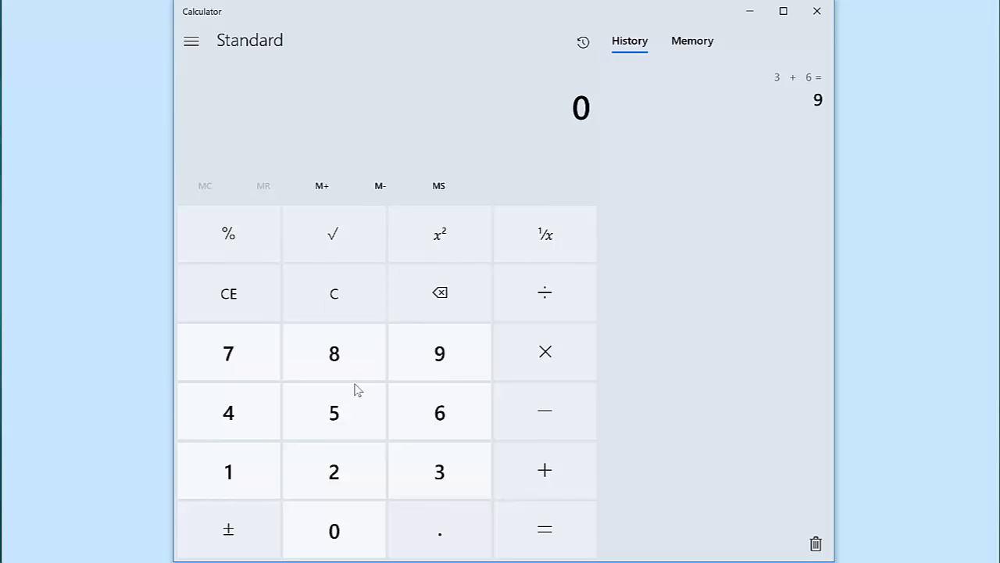
left_click(354, 358)
left_click(519, 413)
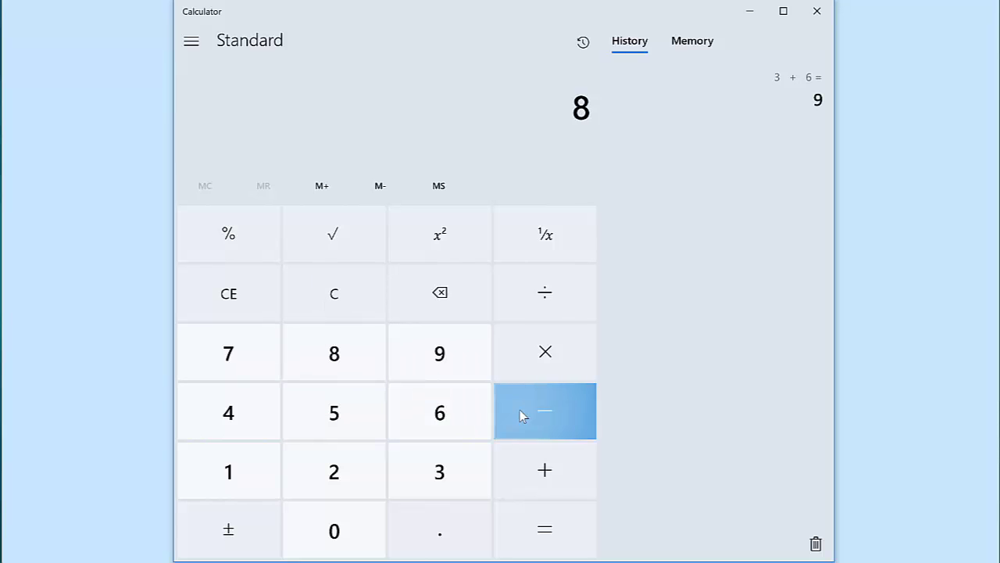
left_click(471, 414)
left_click(518, 525)
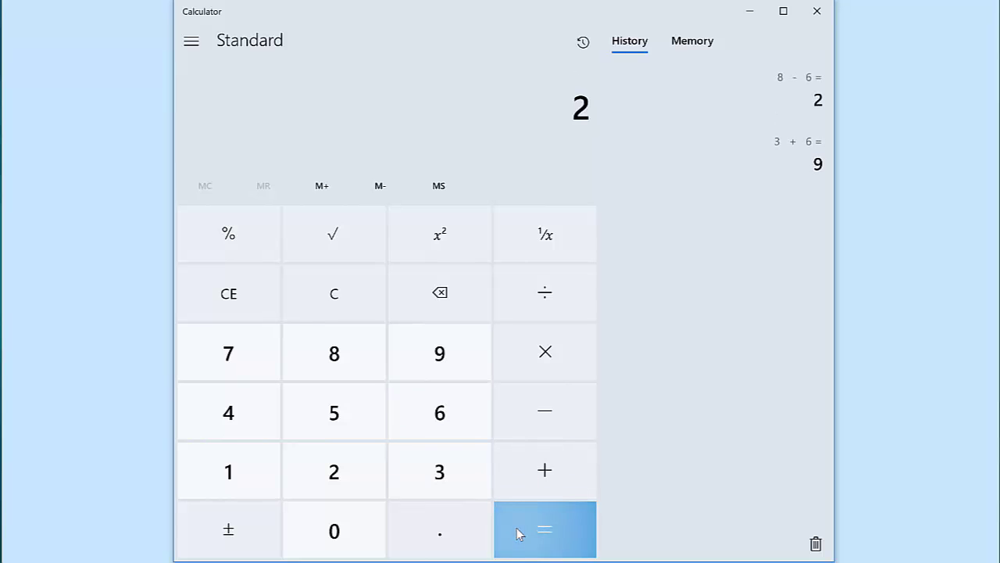
Step: Clear and calculate 7 × 6 = 42, then clear and calculate 8 ÷ 2 = 4
left_click(357, 298)
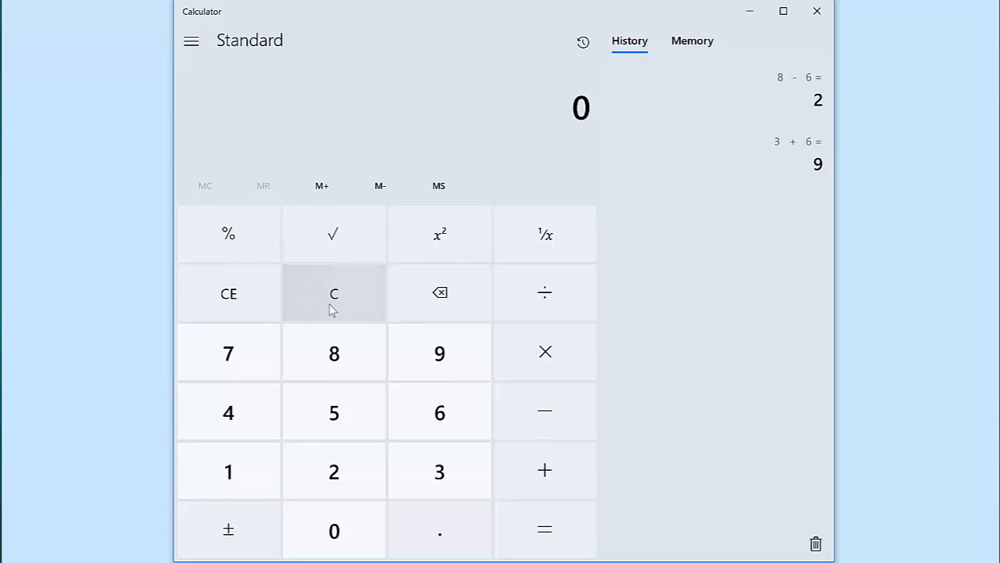
left_click(240, 345)
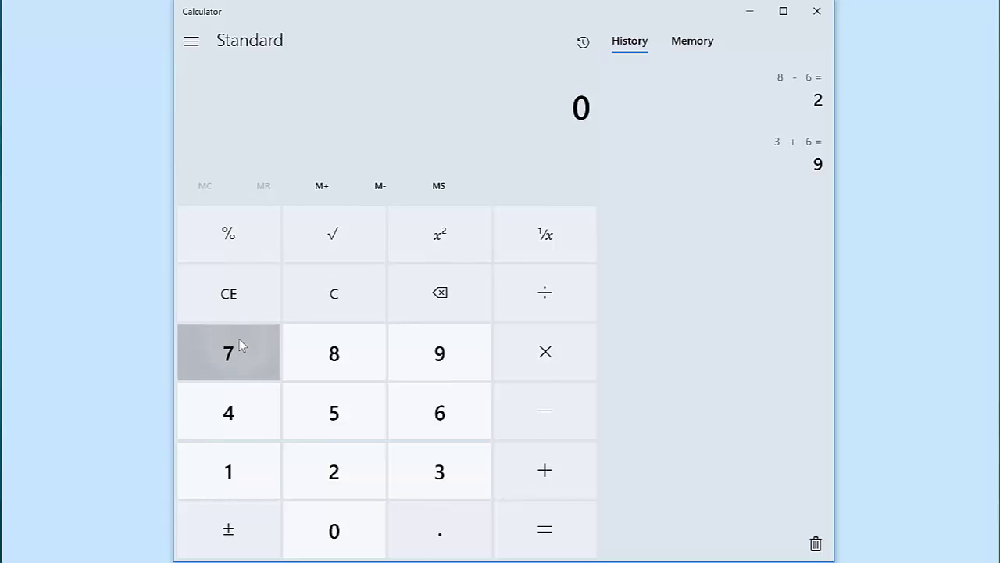
left_click(527, 352)
left_click(456, 403)
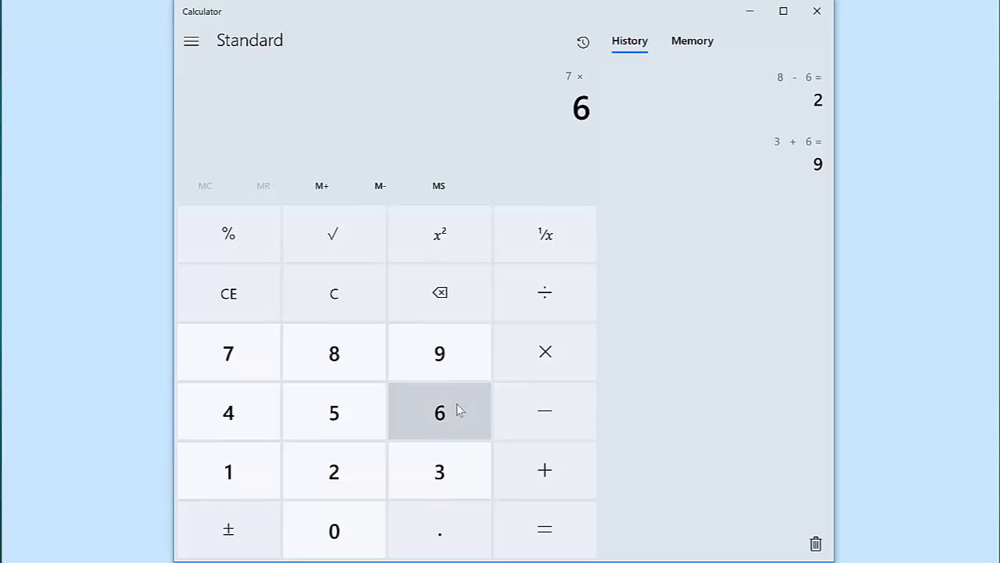
left_click(537, 529)
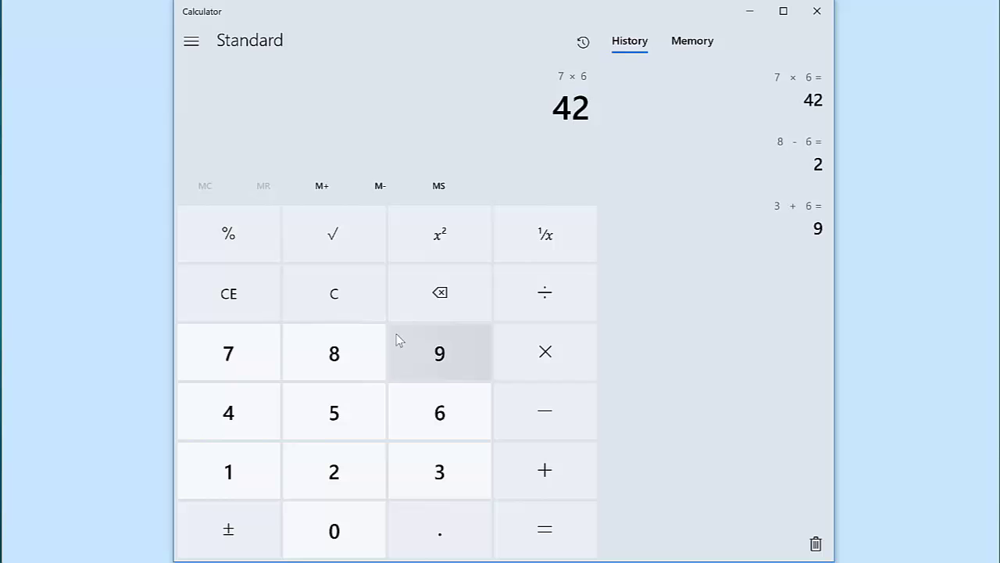
left_click(342, 301)
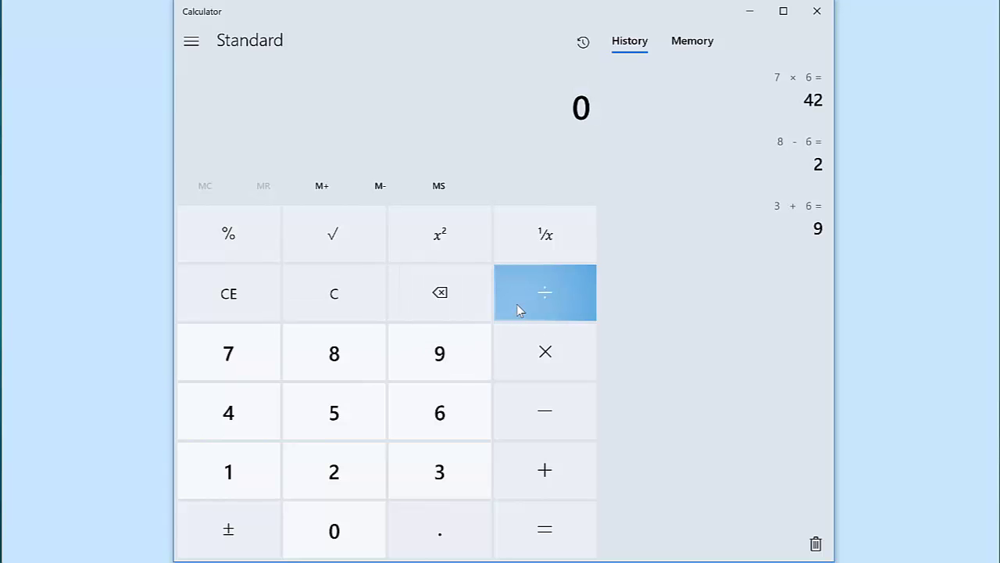
left_click(349, 358)
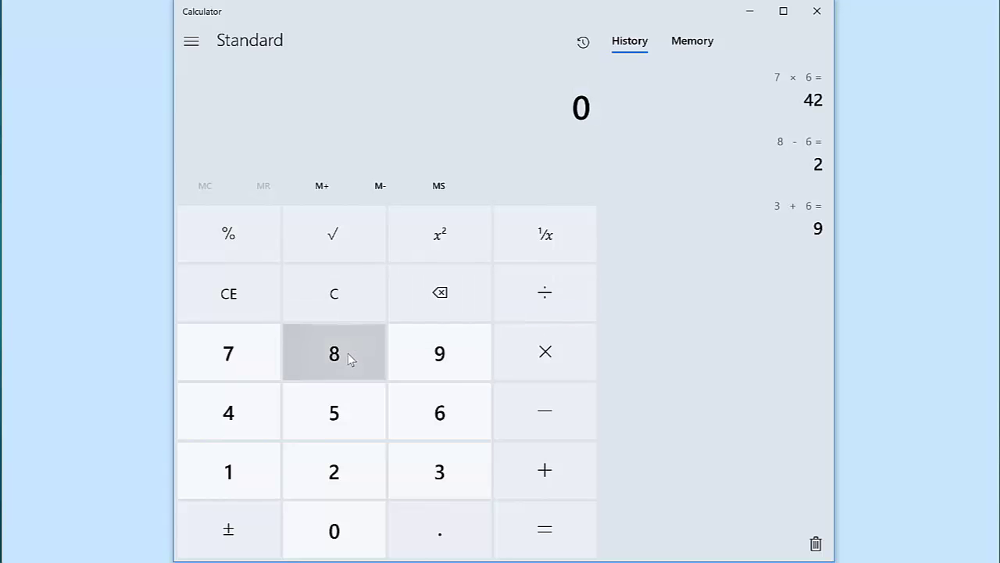
left_click(540, 297)
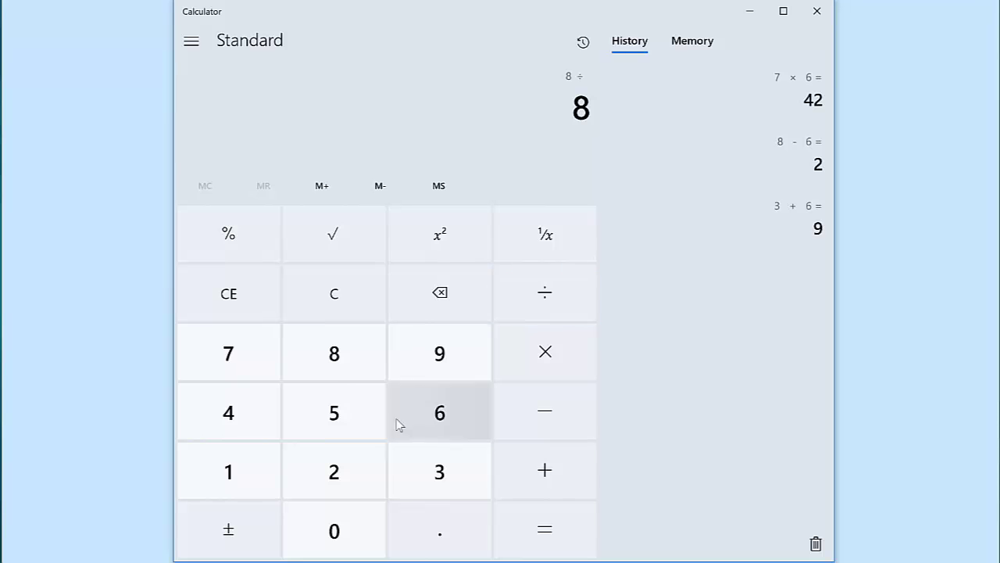
left_click(341, 467)
left_click(530, 539)
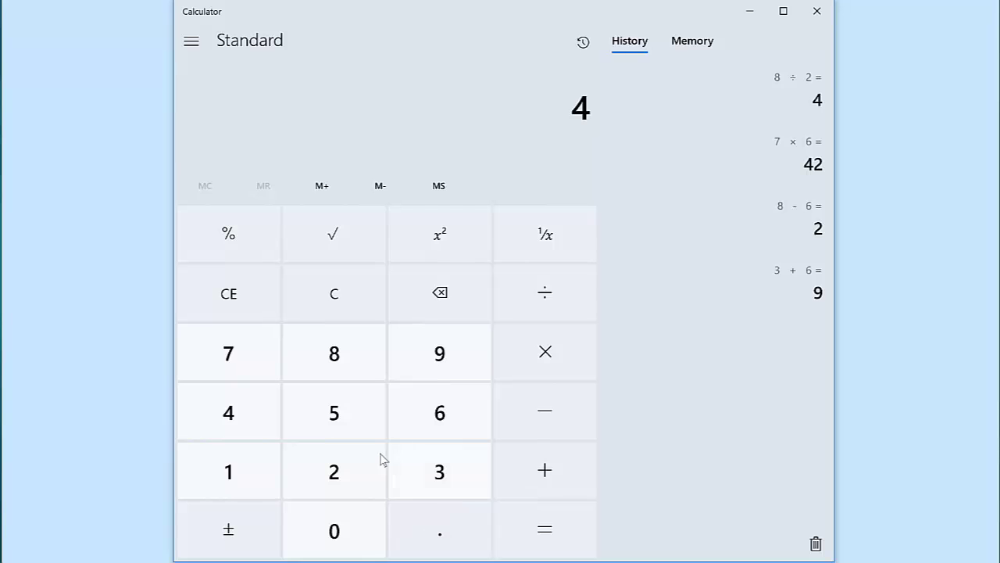
Step: Calculate the decimal sum 5.2 + 6 = 11.2
left_click(380, 413)
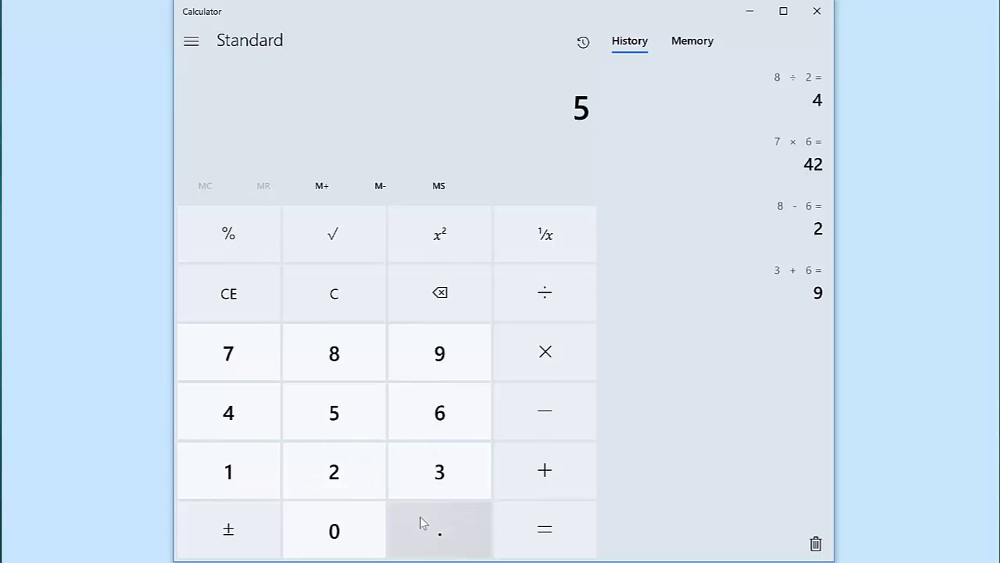
left_click(425, 526)
left_click(358, 467)
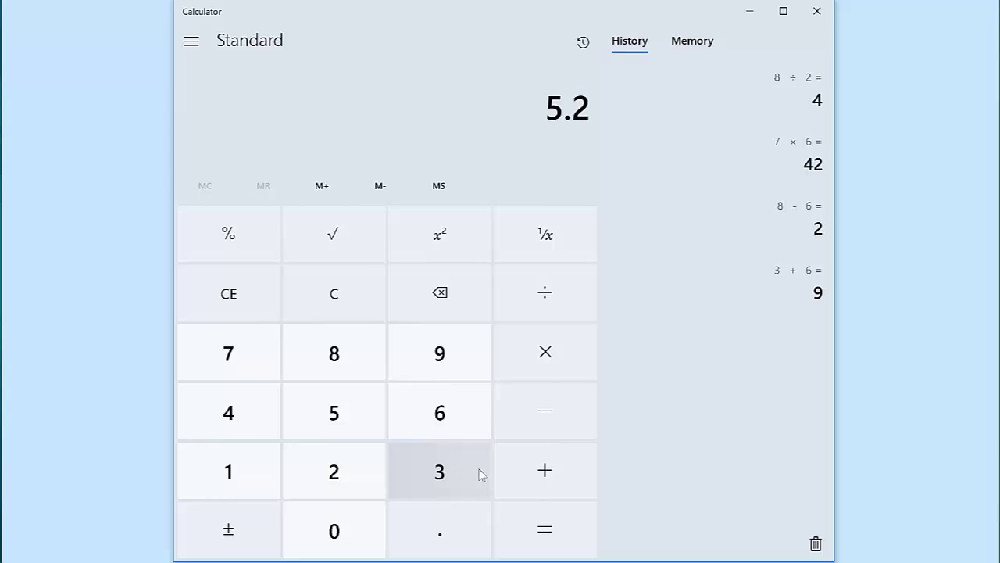
left_click(511, 474)
left_click(458, 426)
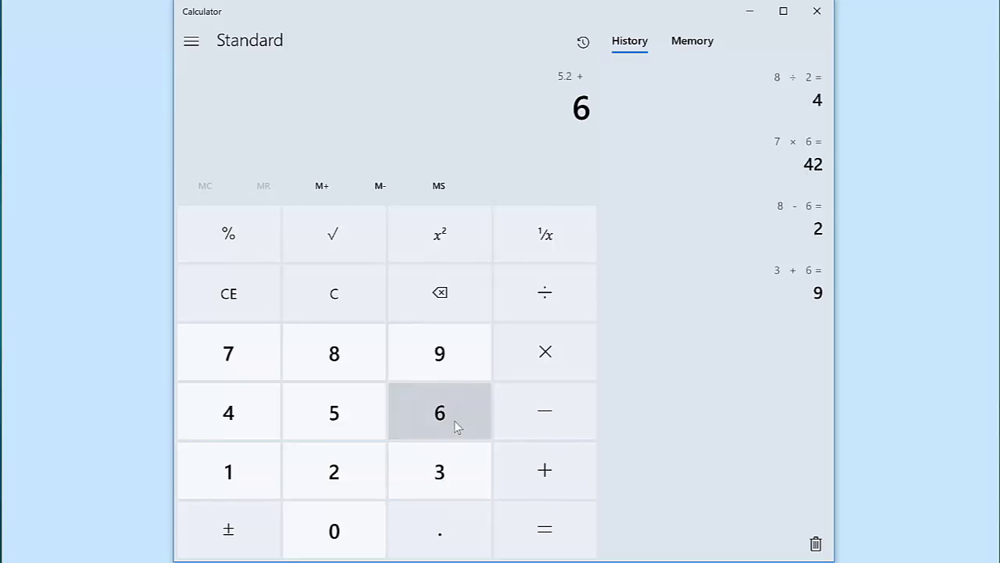
left_click(510, 511)
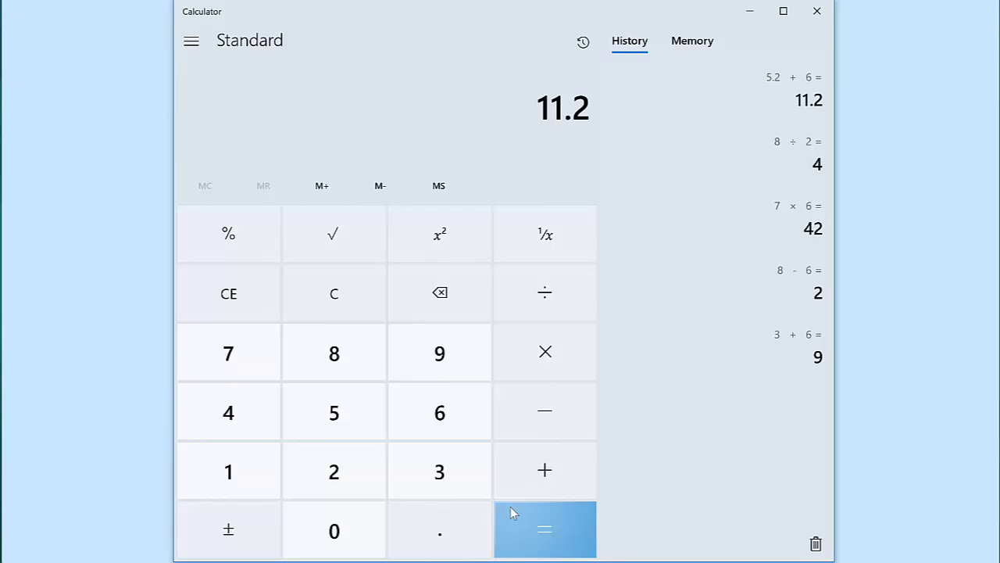
Step: Calculate 10.9 × 6 = 65.4
left_click(260, 480)
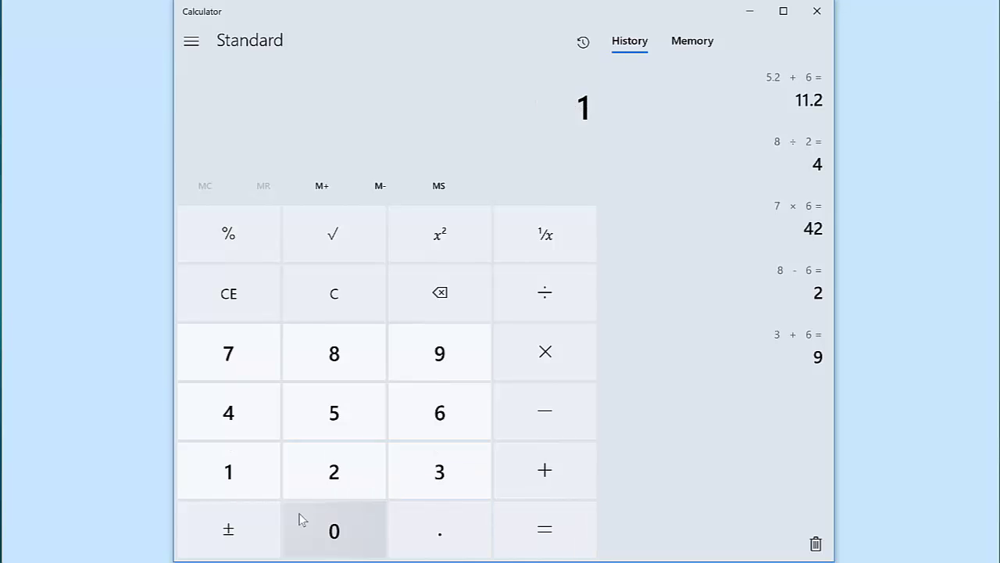
left_click(336, 527)
left_click(420, 535)
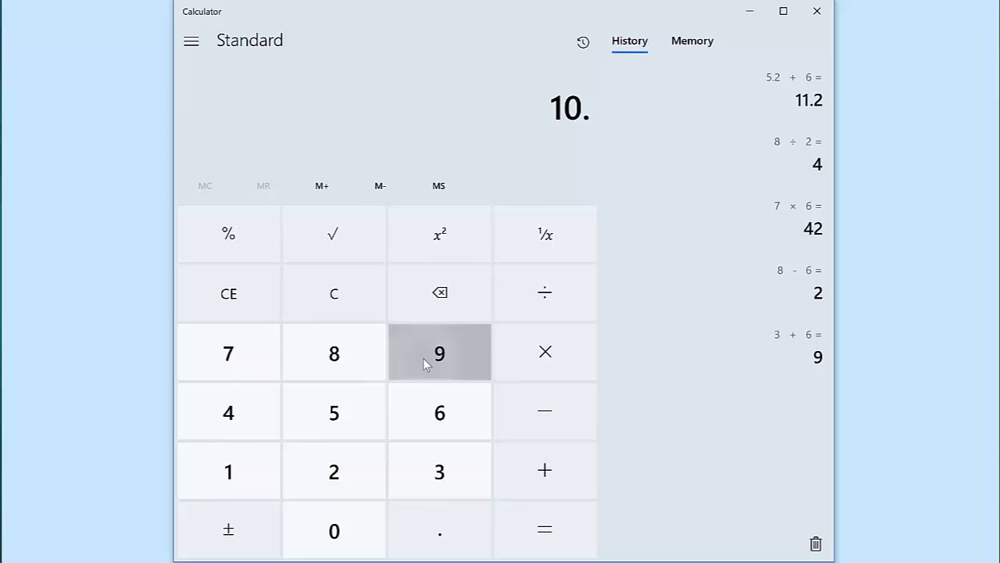
left_click(423, 358)
left_click(519, 351)
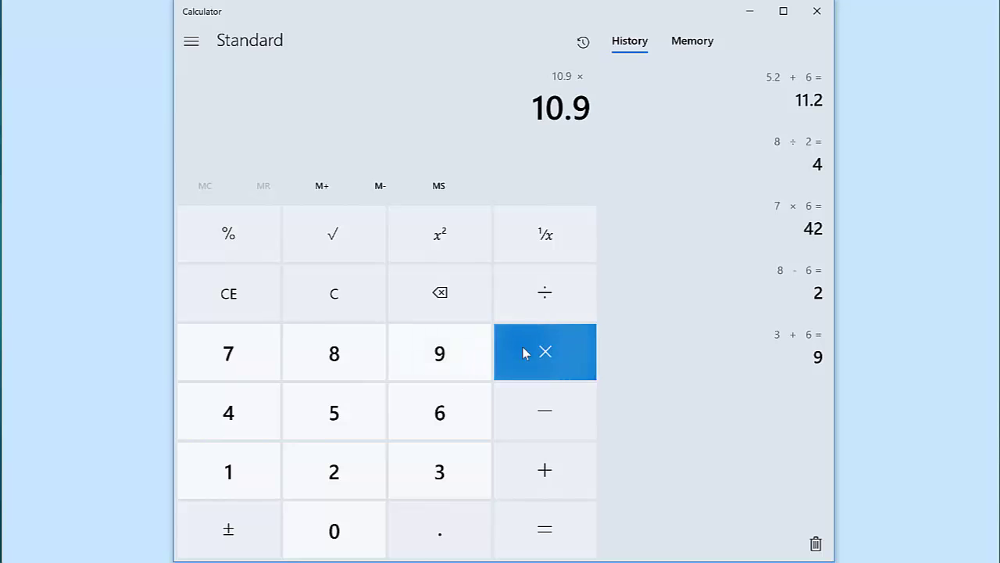
left_click(418, 408)
left_click(509, 514)
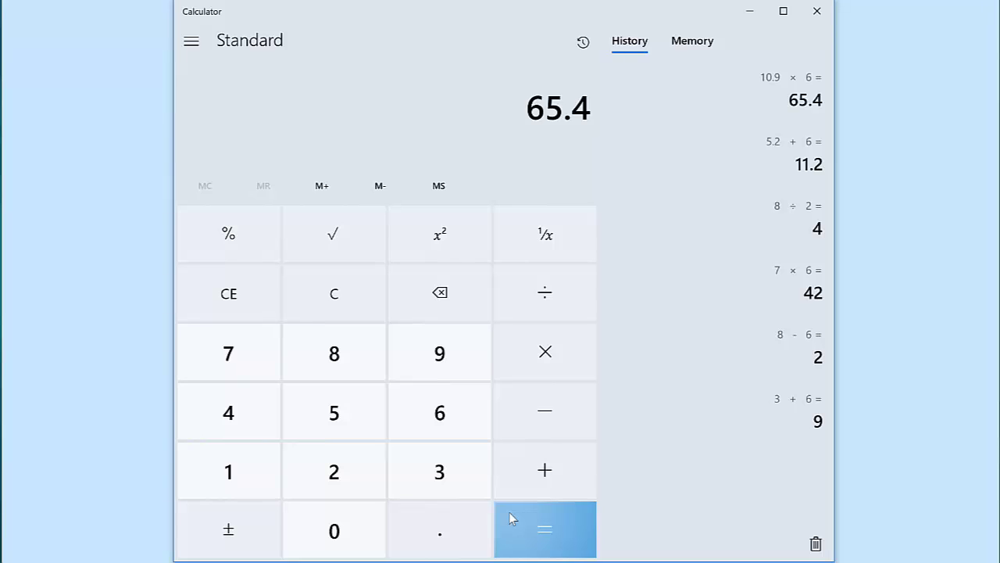
Step: Clear and calculate 8 + -3 = 5, using ± to negate the 3
left_click(338, 310)
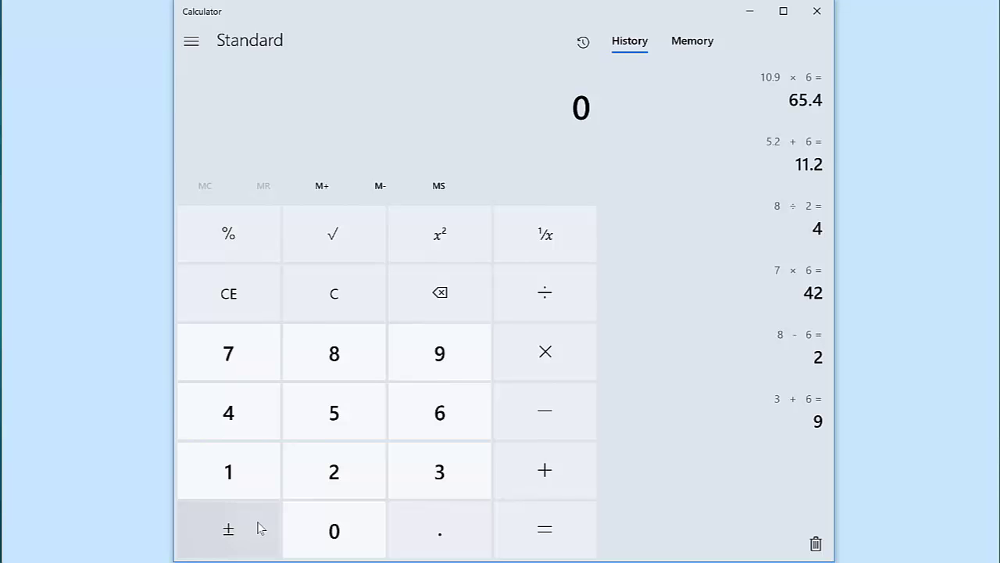
left_click(355, 364)
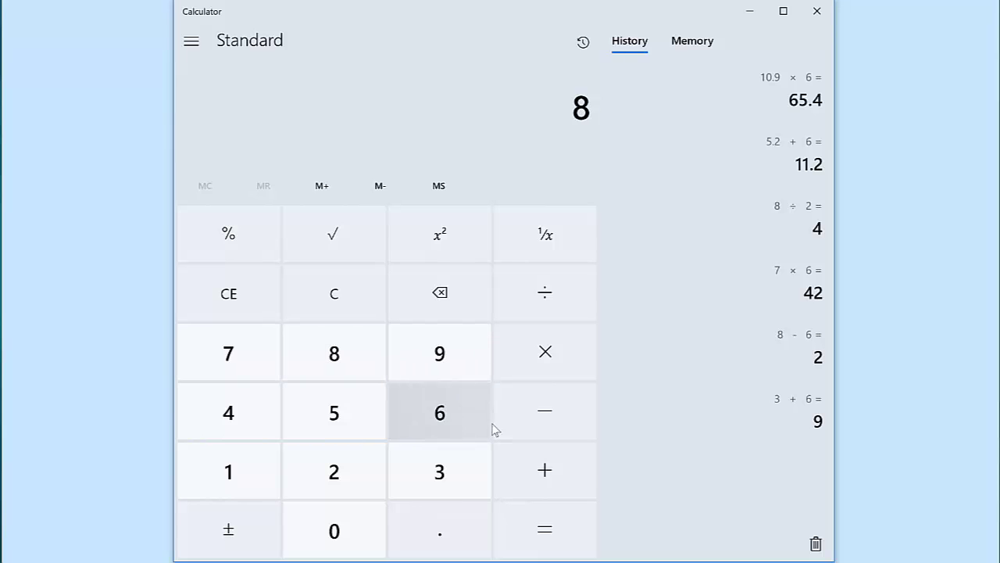
left_click(522, 464)
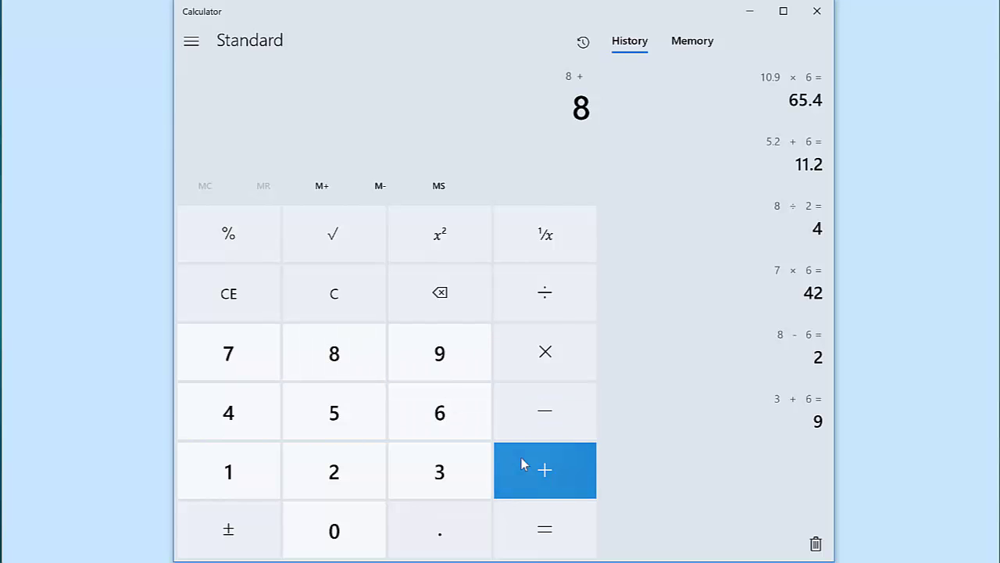
left_click(461, 461)
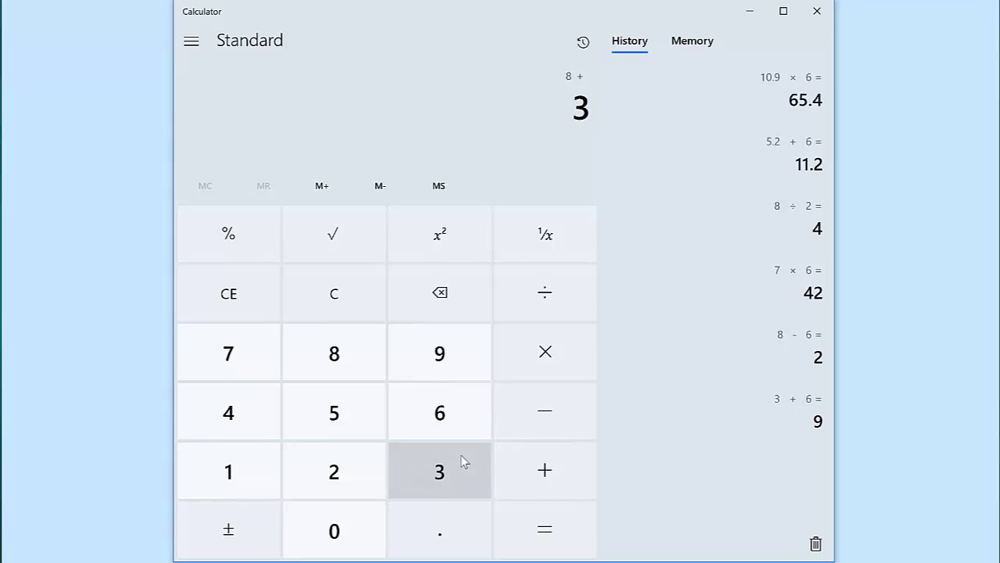
left_click(258, 531)
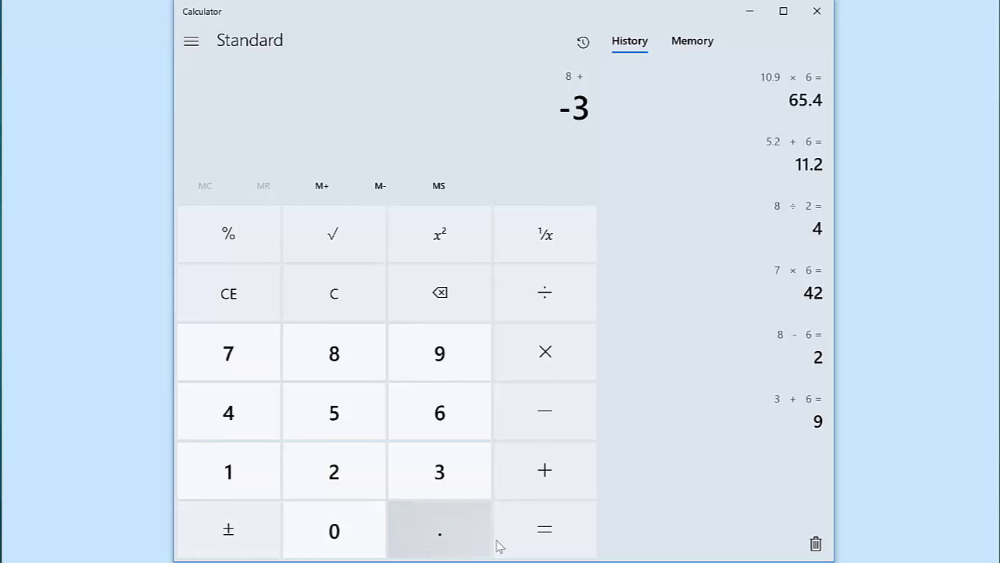
left_click(523, 532)
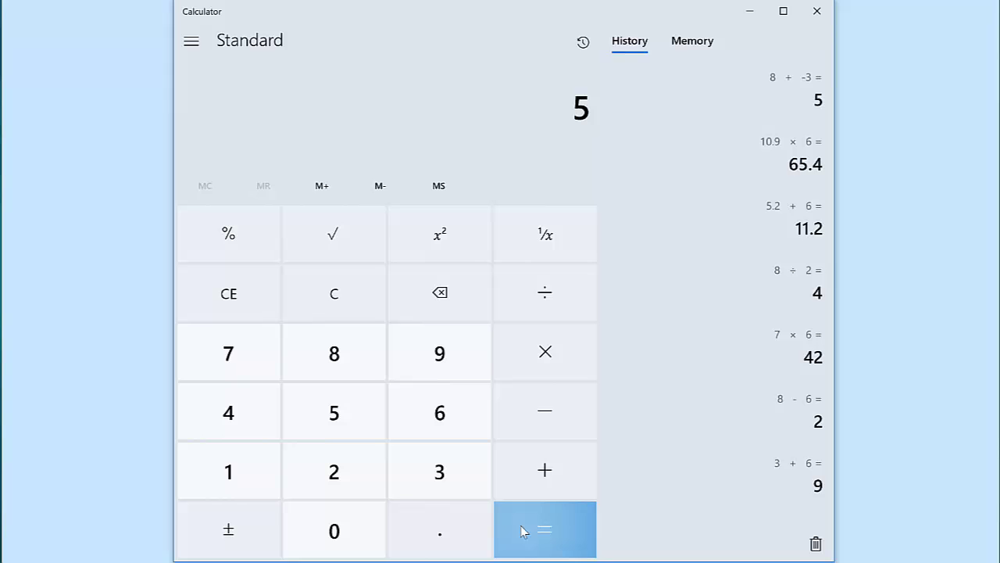
Step: Clear and calculate 9 × -6 = -54, using ± to negate the 6
left_click(353, 288)
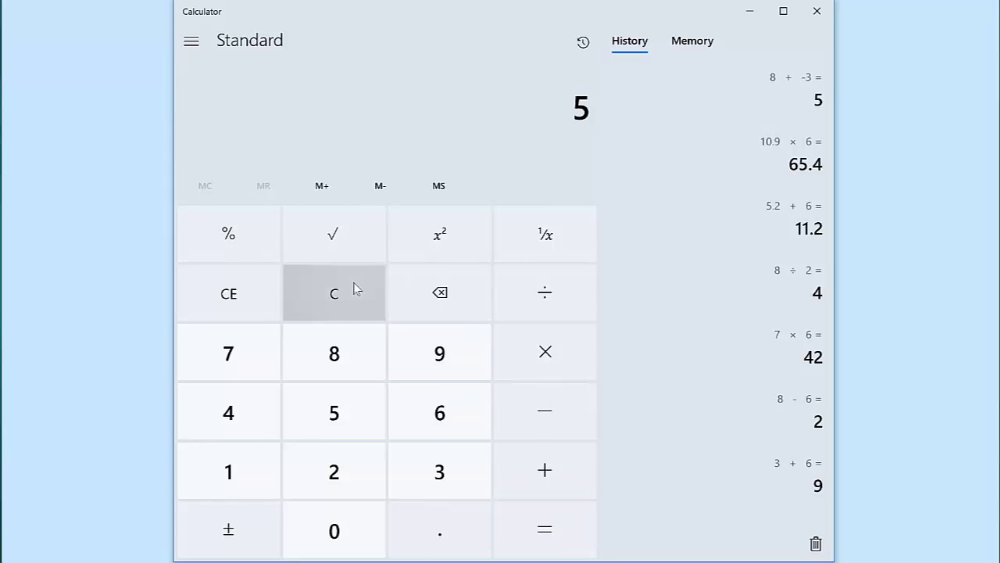
left_click(418, 357)
left_click(510, 351)
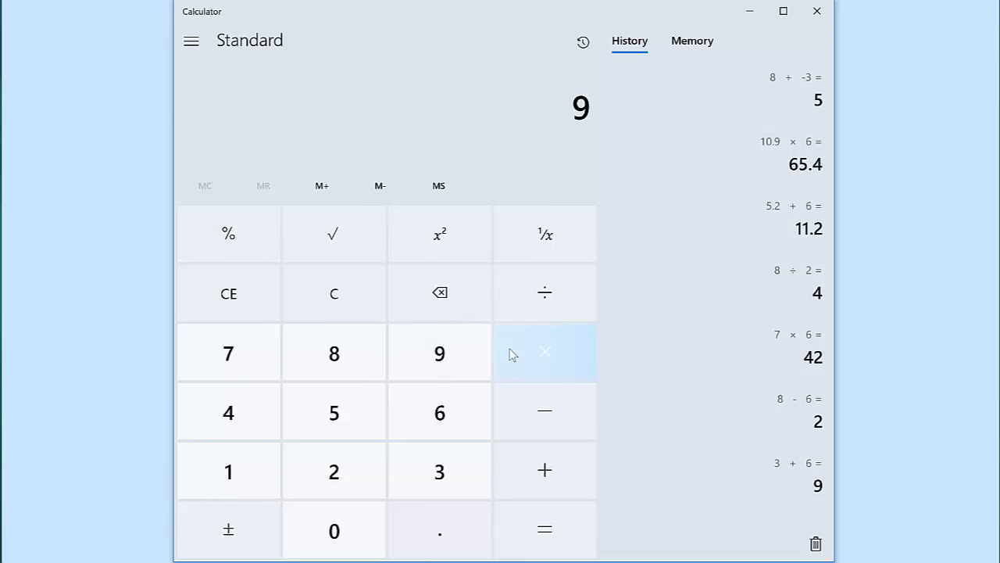
left_click(400, 421)
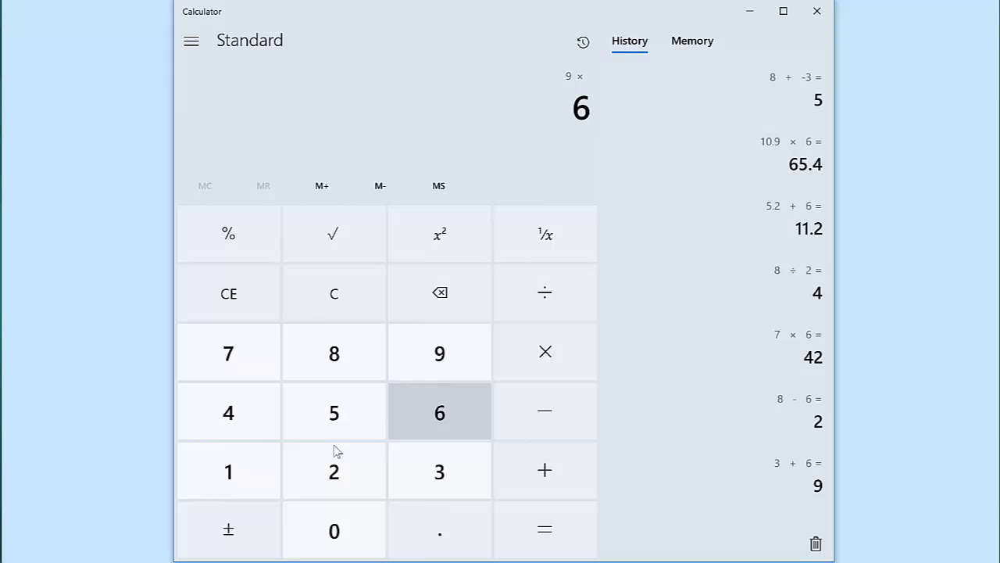
left_click(240, 529)
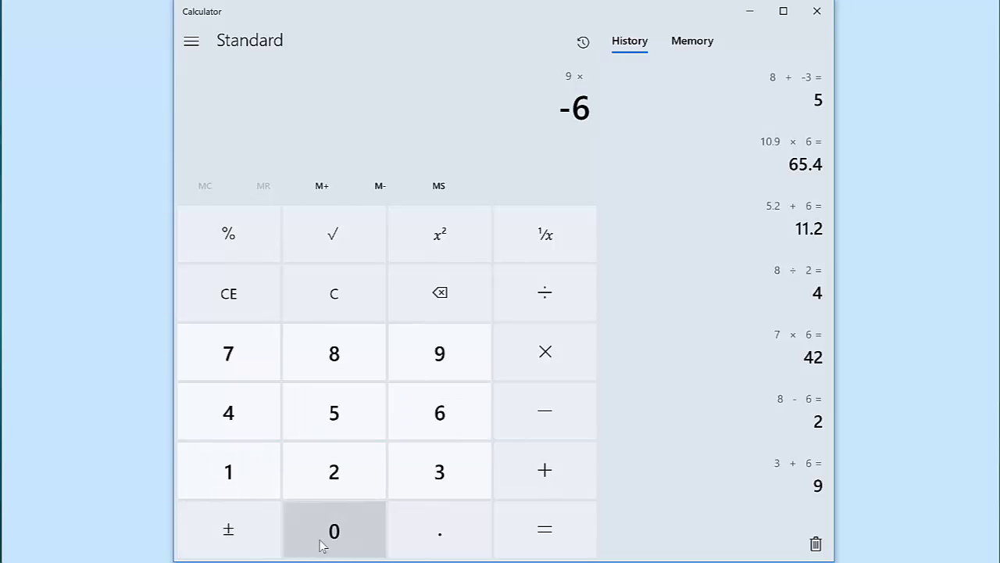
left_click(526, 526)
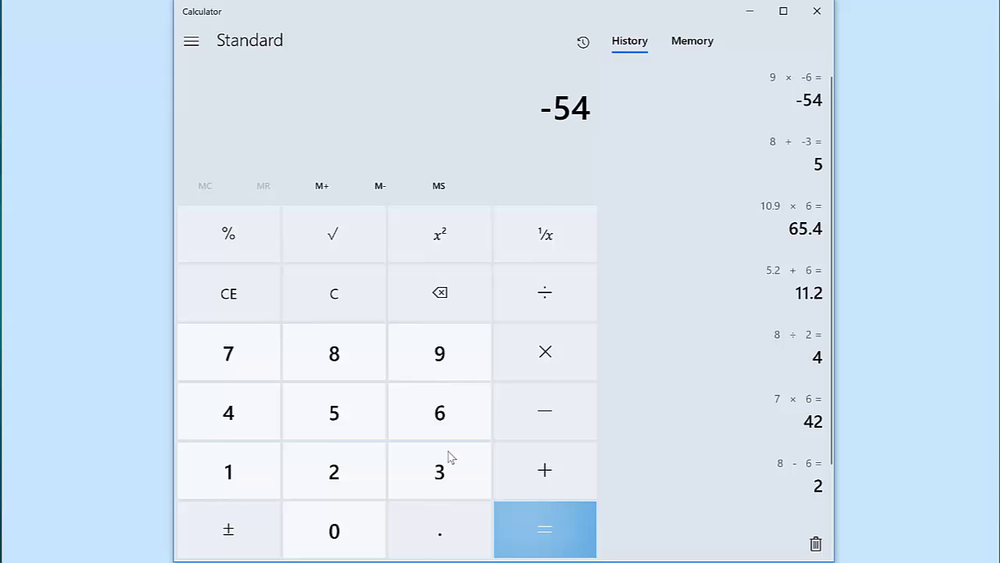
Step: Calculate 8 − 6 = 2, backspacing the mistyped 66 down to 6
left_click(363, 305)
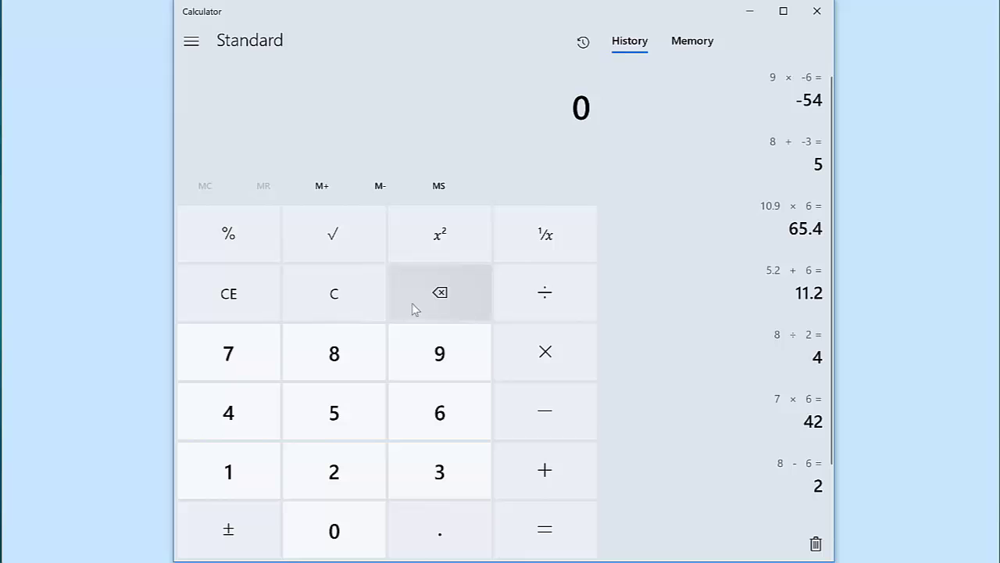
left_click(351, 353)
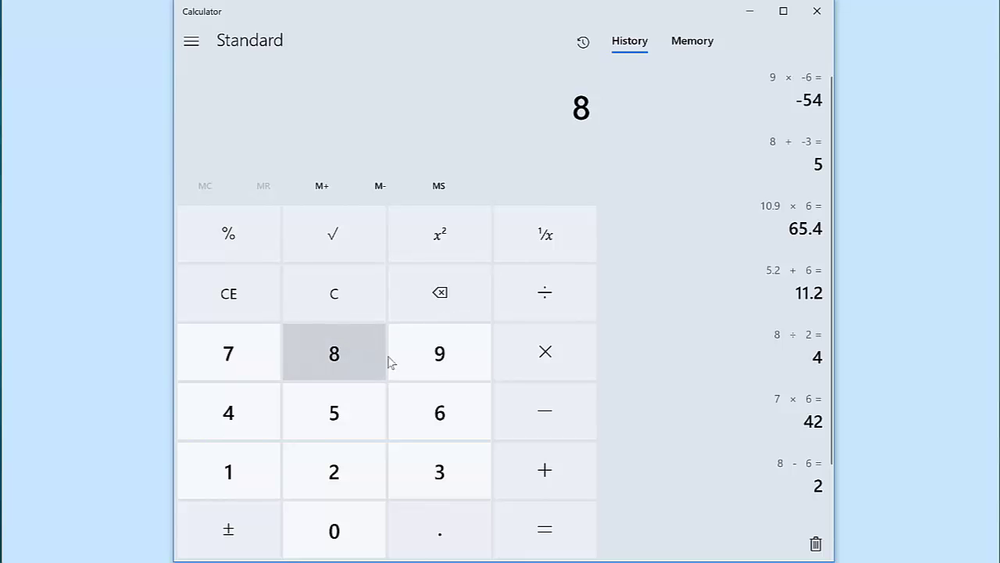
left_click(524, 399)
left_click(457, 401)
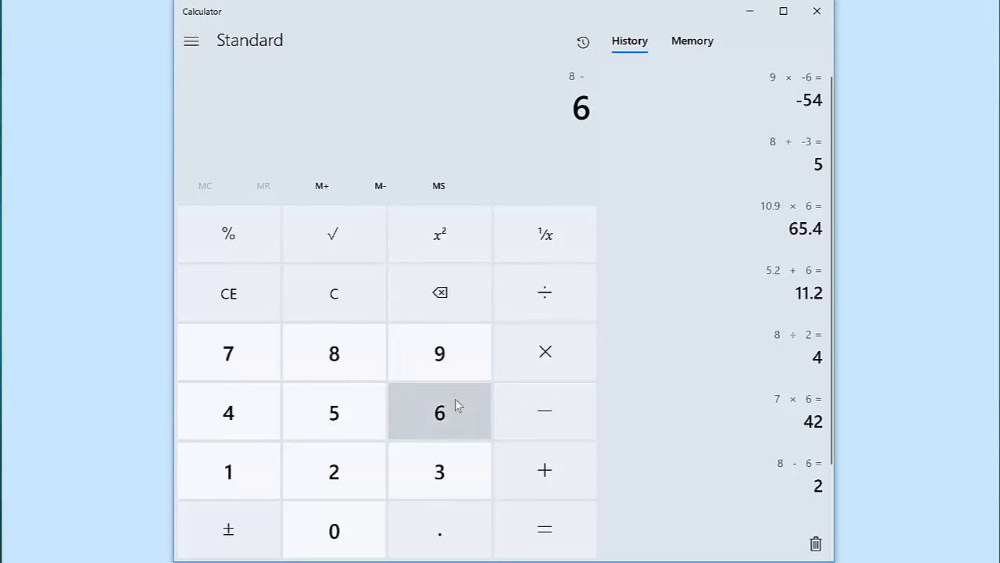
left_click(457, 400)
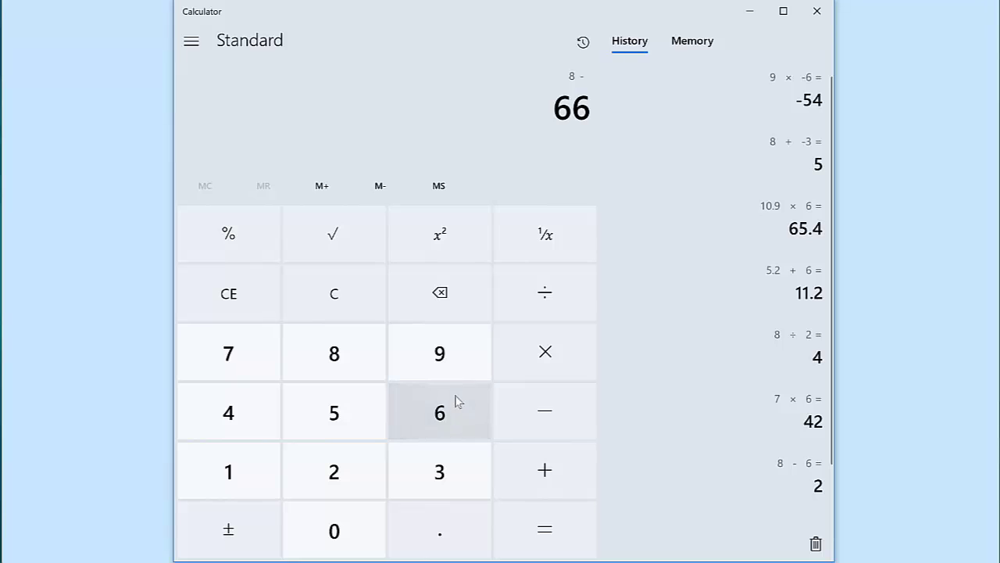
left_click(439, 293)
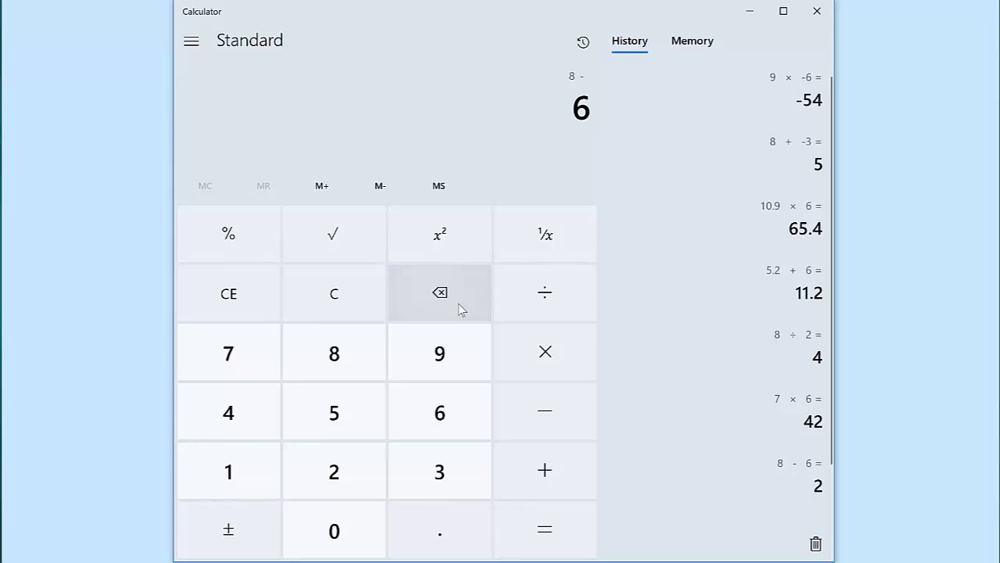
left_click(539, 521)
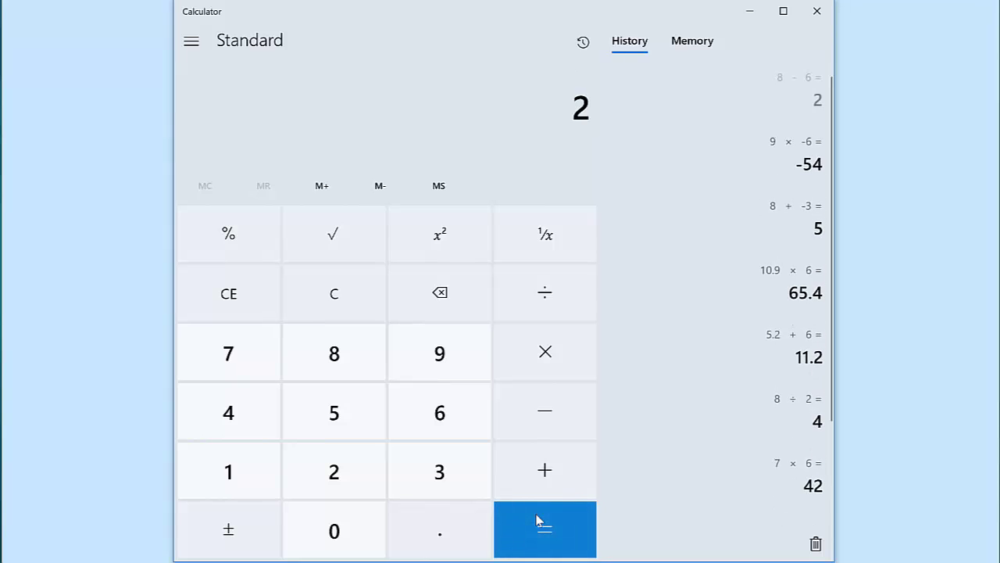
Step: Calculate 5 × 8 = 40, backspacing the mistyped 88 down to 8
left_click(359, 314)
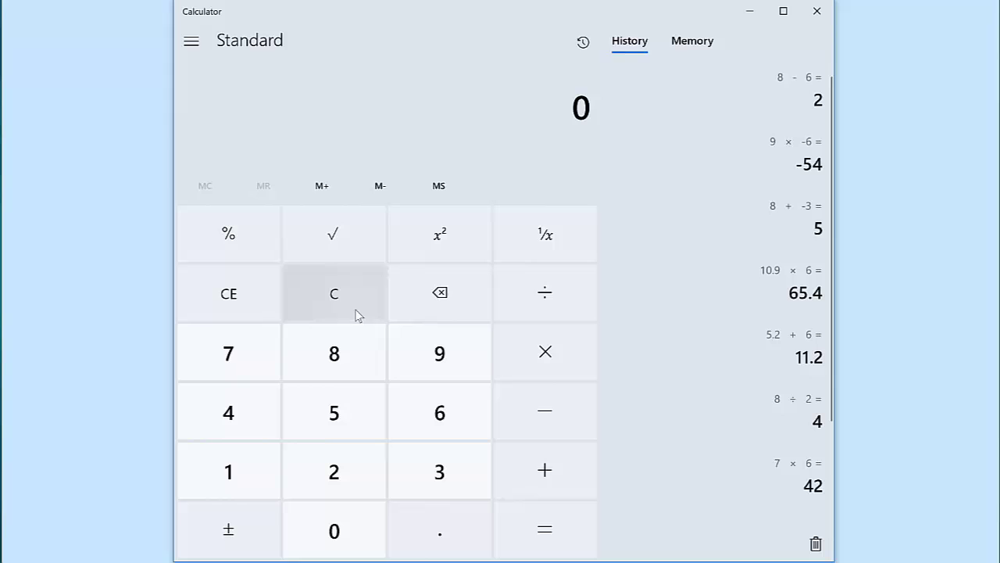
left_click(334, 415)
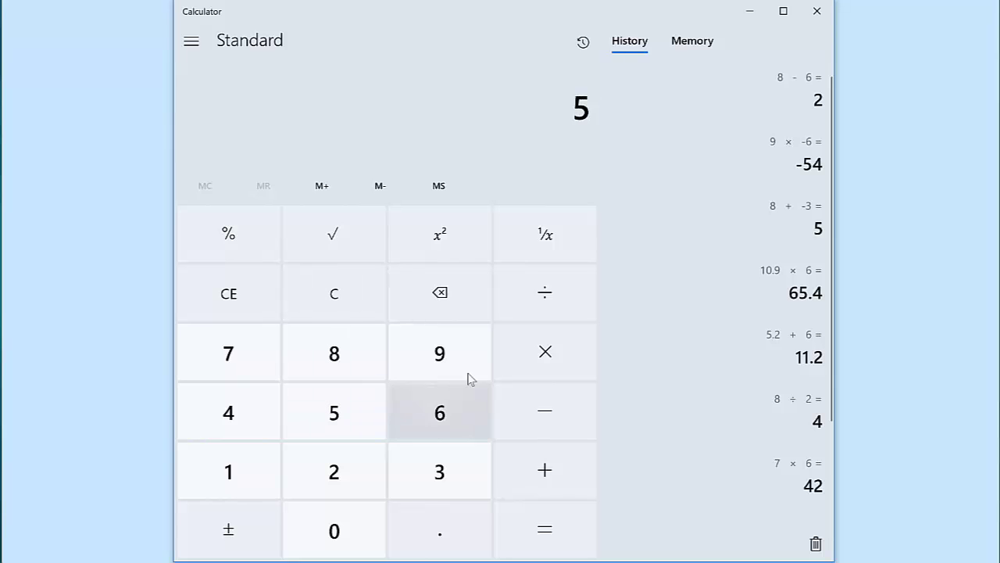
left_click(517, 356)
left_click(335, 355)
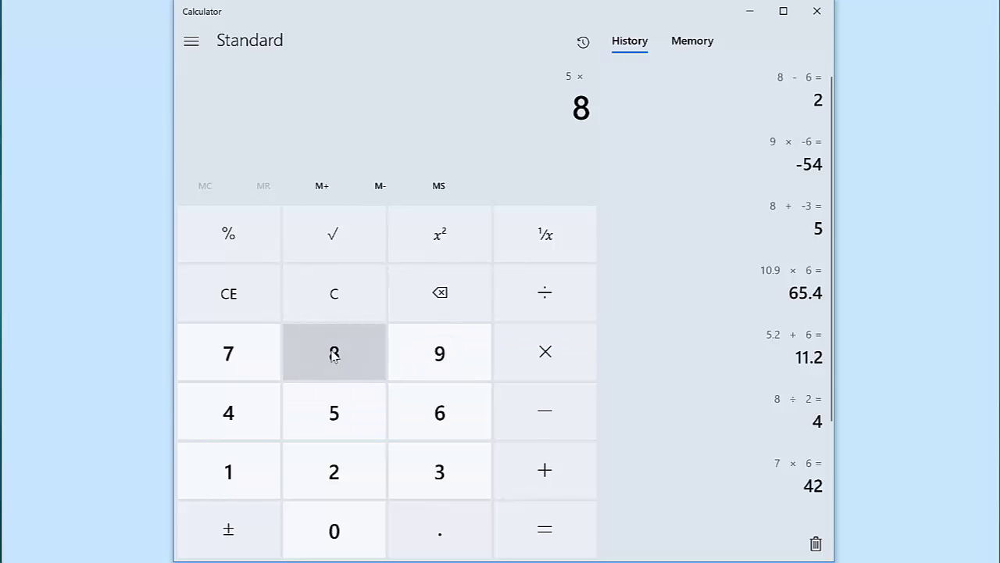
left_click(335, 356)
left_click(436, 303)
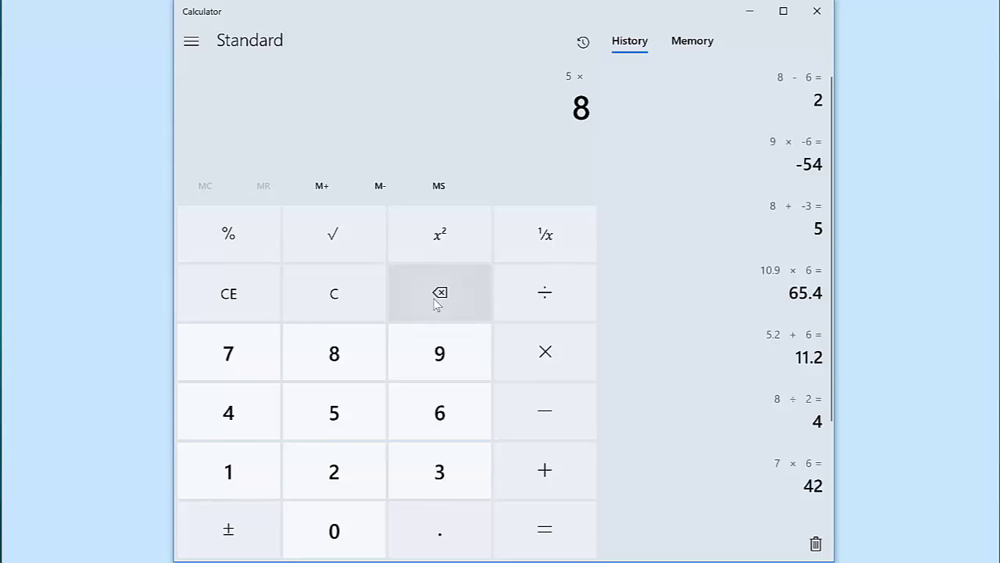
left_click(508, 515)
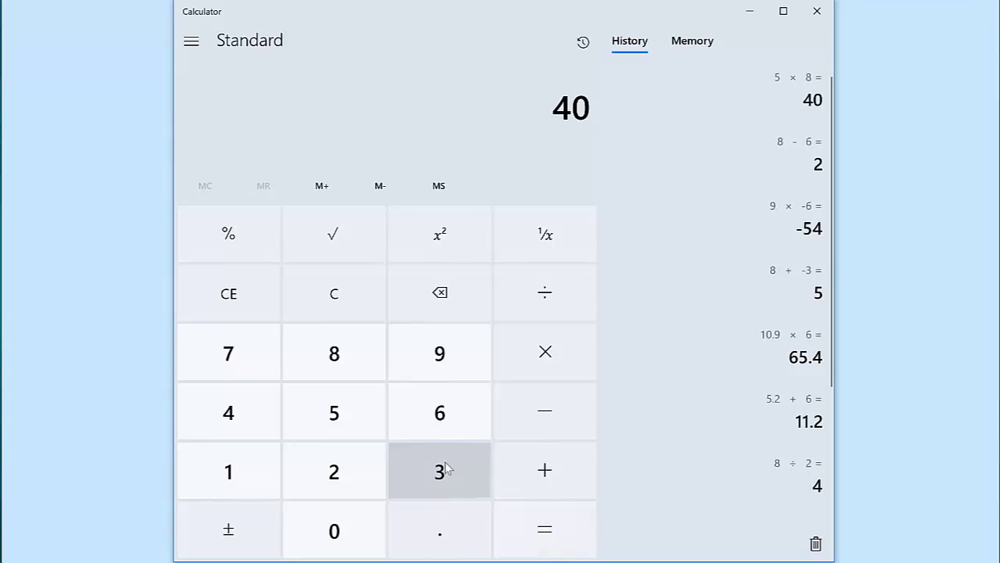
Step: Calculate 8 − 5 = 3, using CE to discard the mistyped 55
left_click(336, 303)
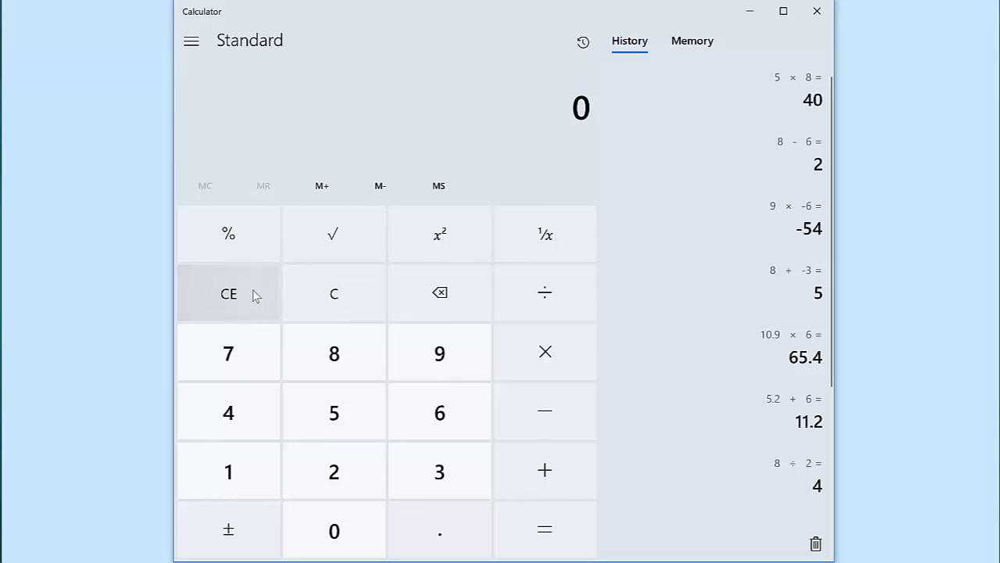
left_click(333, 350)
left_click(515, 413)
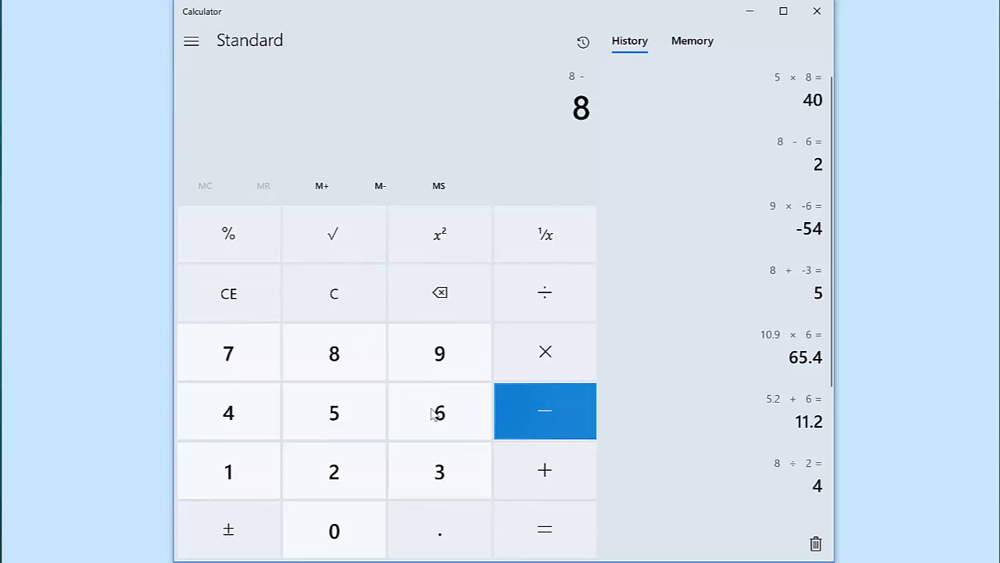
left_click(337, 414)
left_click(337, 415)
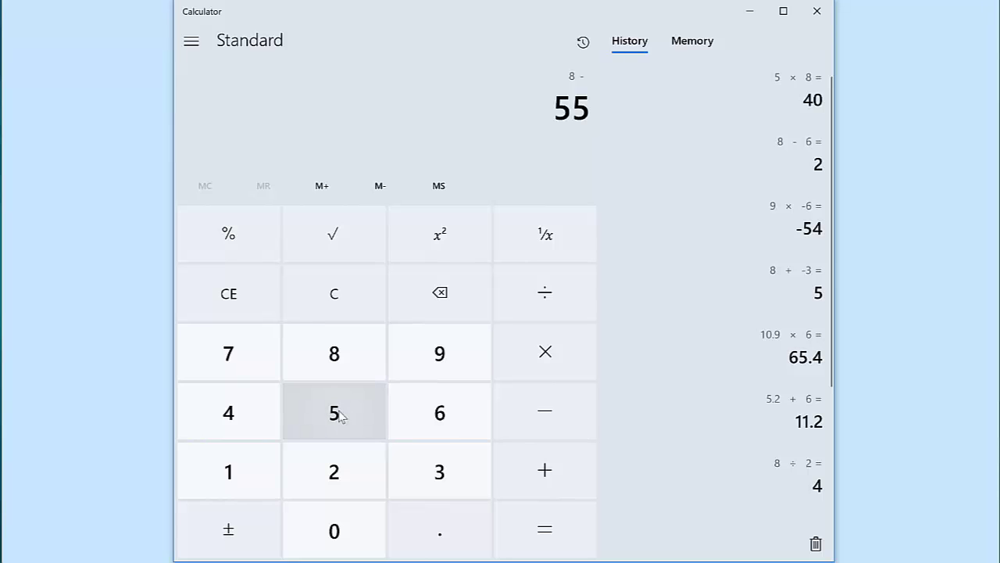
left_click(232, 293)
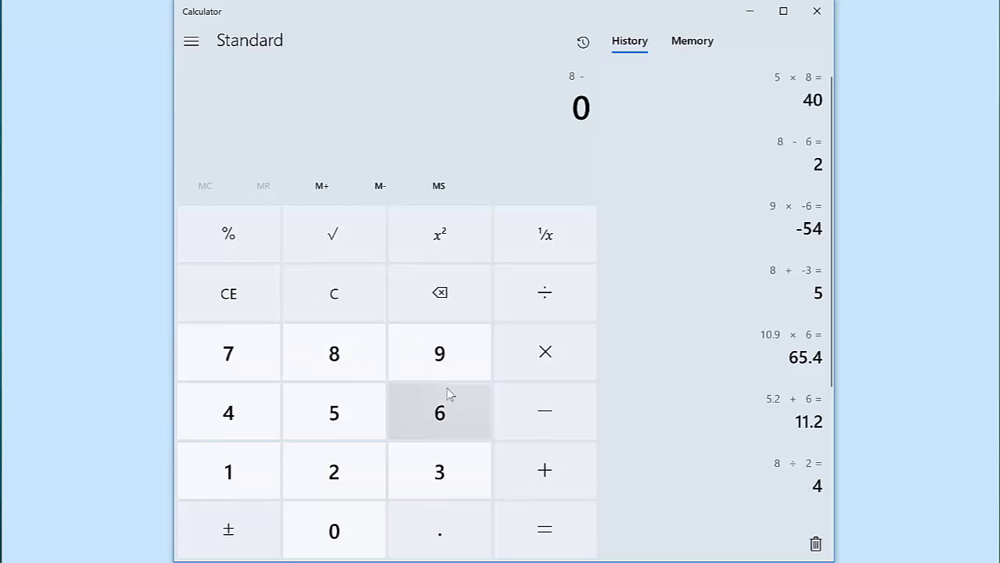
left_click(343, 413)
left_click(506, 522)
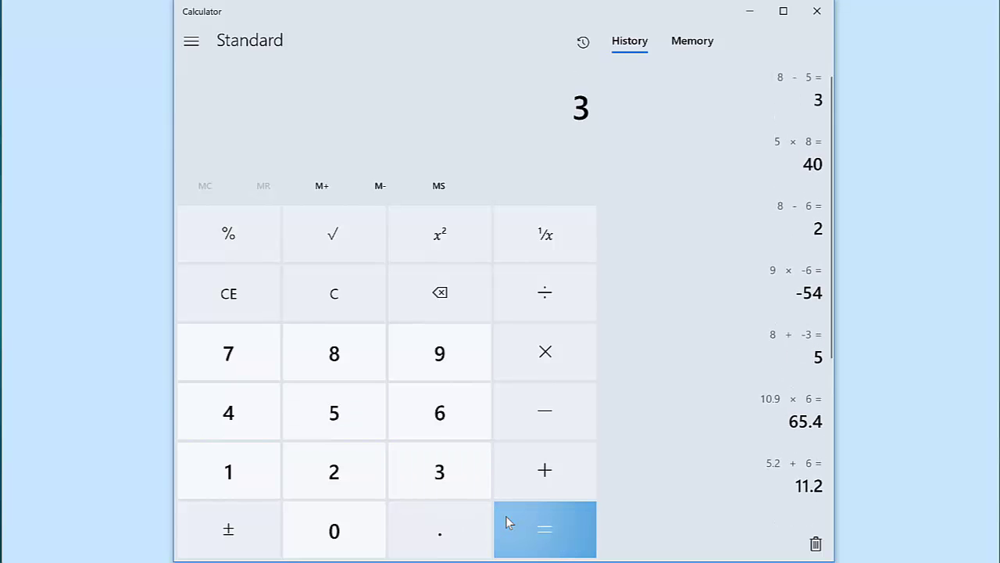
Step: Calculate 75 − 25 = 50, using CE to replace the mistaken 28 with 25
left_click(349, 309)
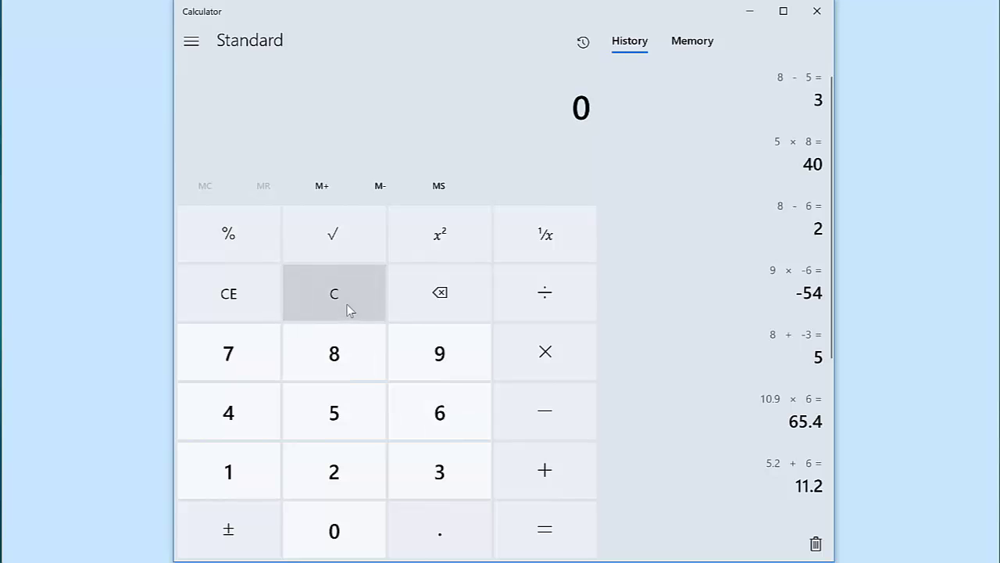
left_click(245, 370)
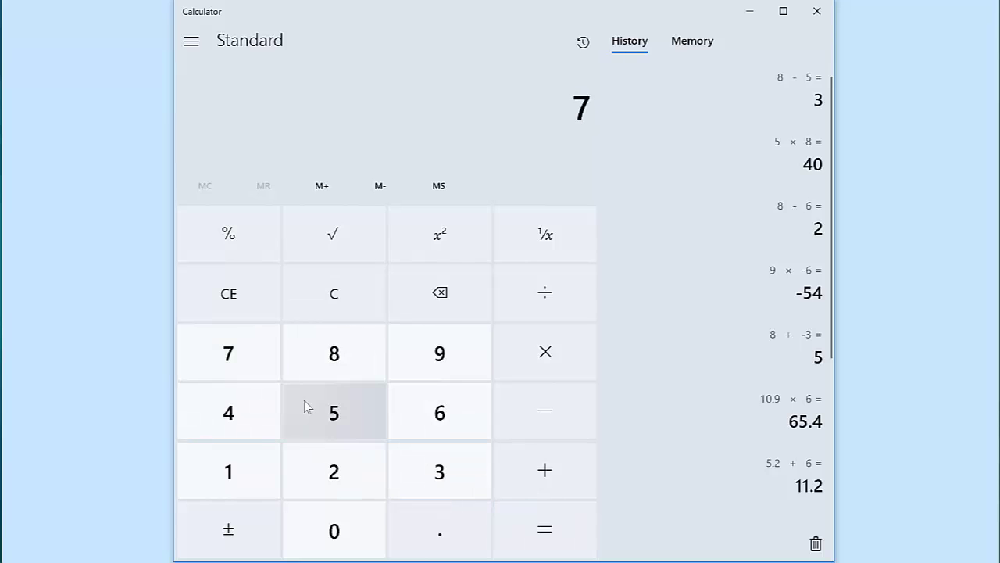
left_click(306, 406)
left_click(529, 399)
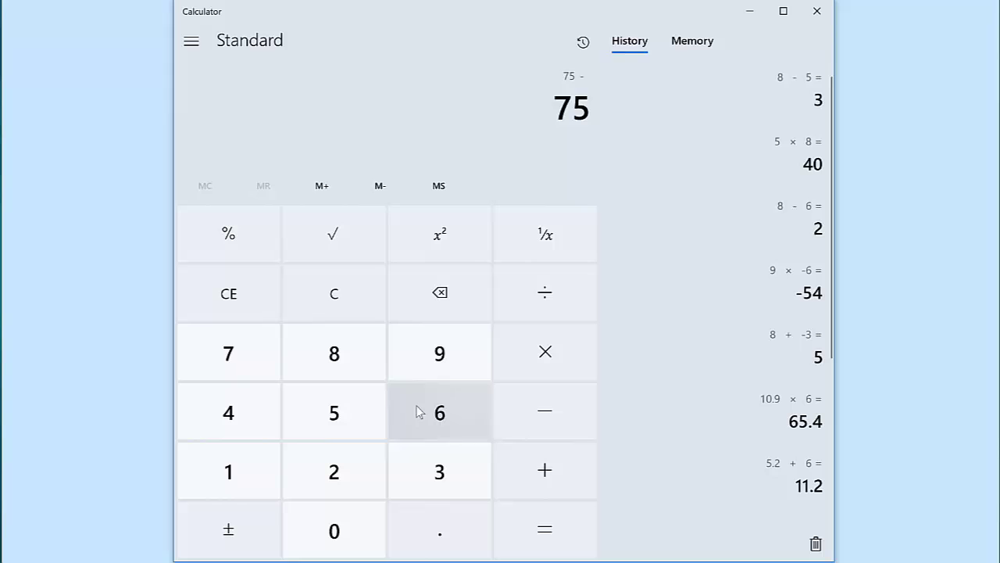
left_click(351, 465)
left_click(353, 357)
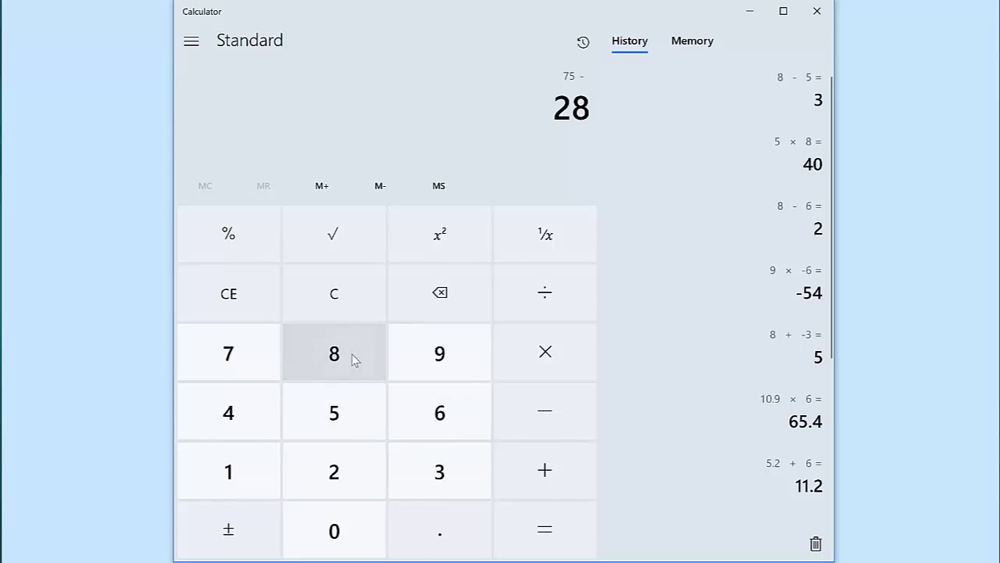
left_click(264, 297)
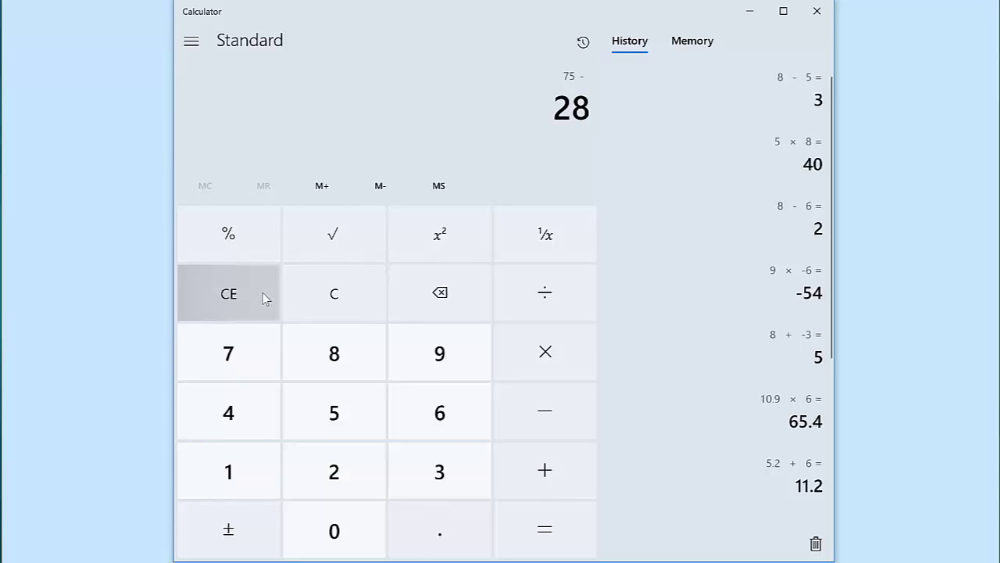
left_click(358, 474)
left_click(347, 403)
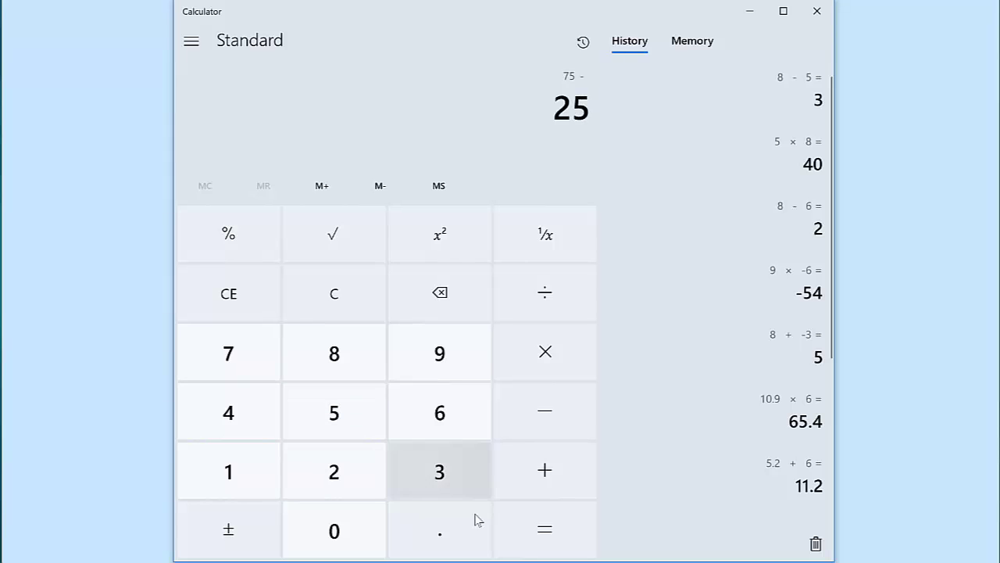
left_click(540, 533)
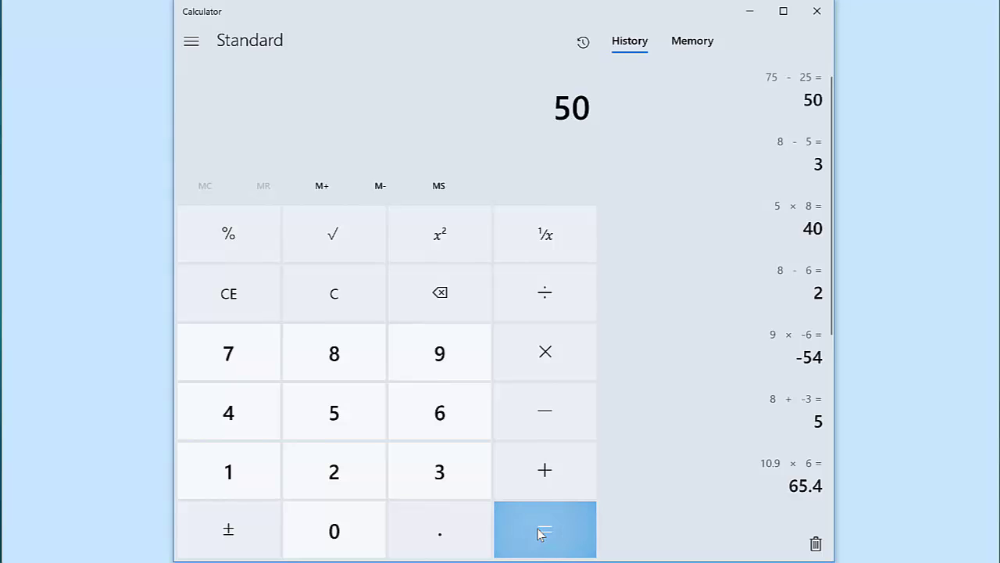
Step: Clear the display and calculate the reciprocal 1/(10) = 0.1
left_click(349, 310)
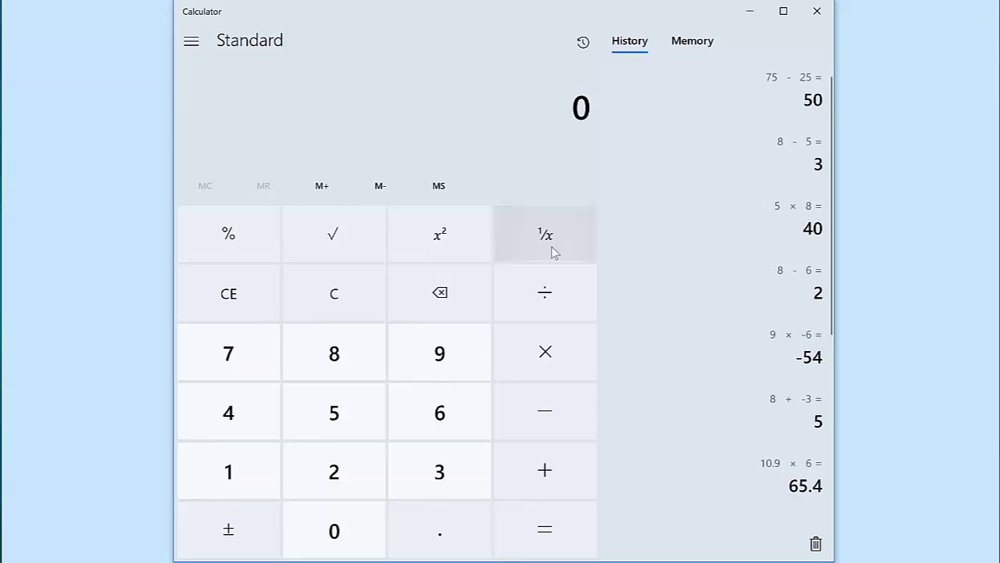
left_click(274, 478)
left_click(315, 539)
left_click(534, 246)
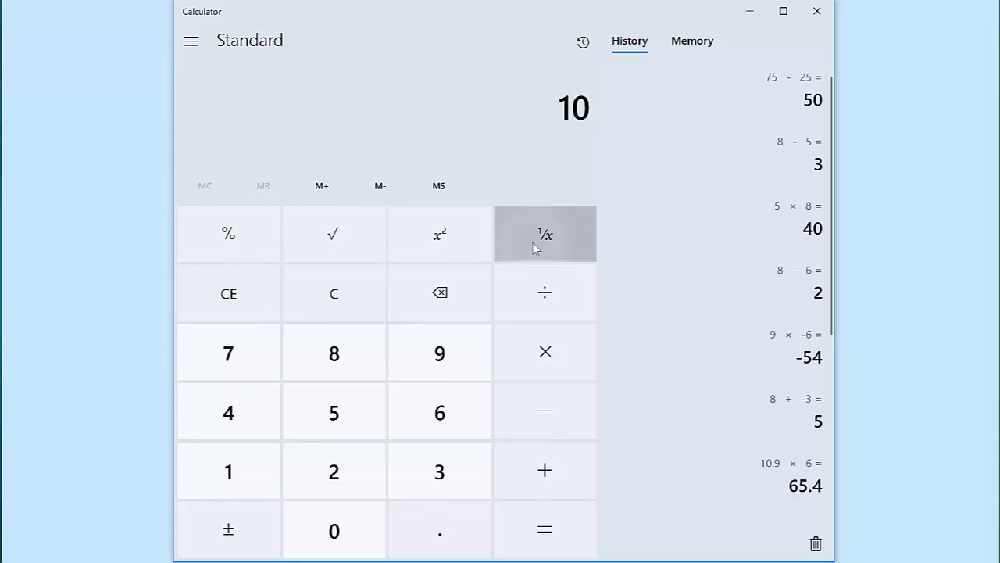
left_click(516, 526)
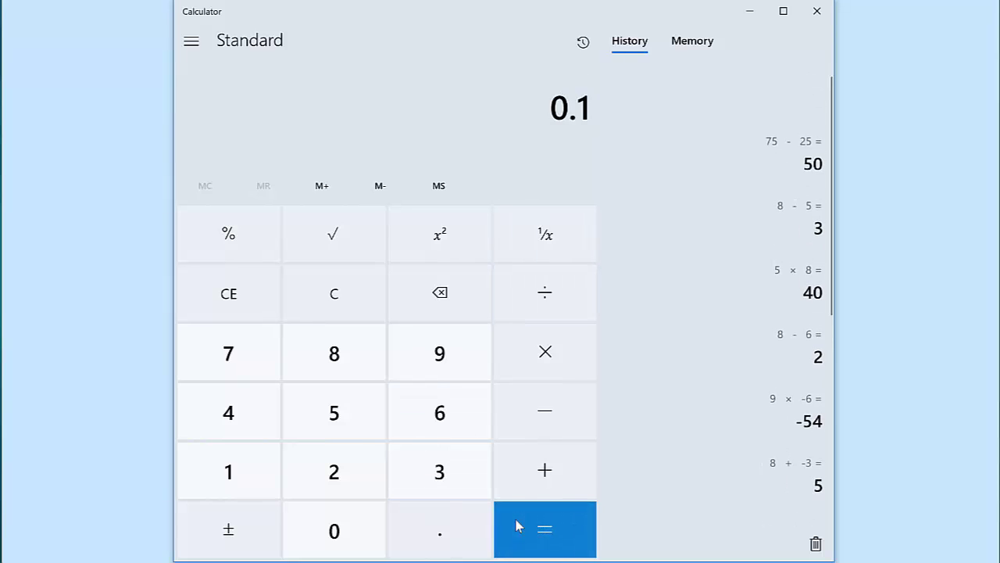
Step: Clear the display and calculate the reciprocal 1/(3) = 0.3333333333333333
key("Escape")
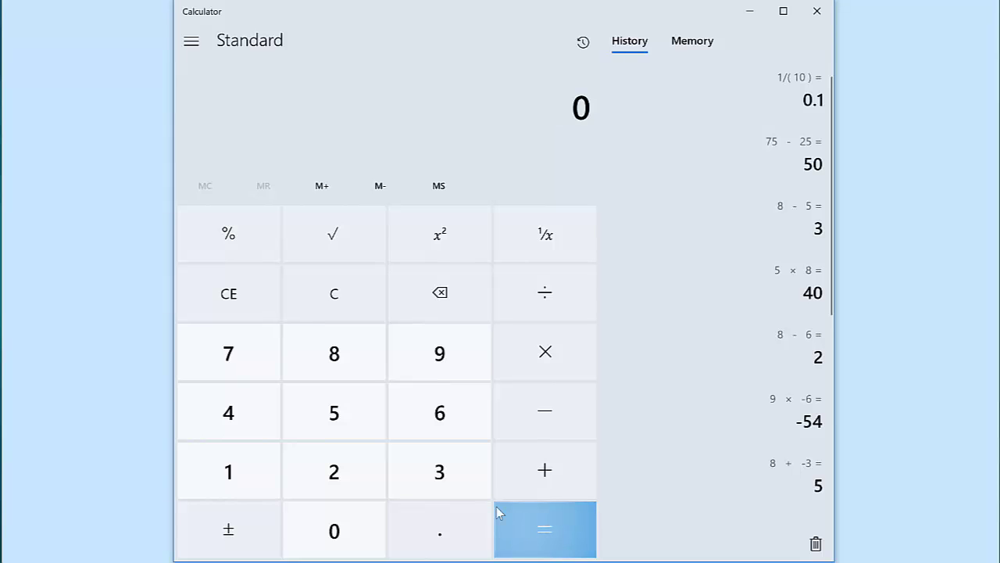
left_click(430, 467)
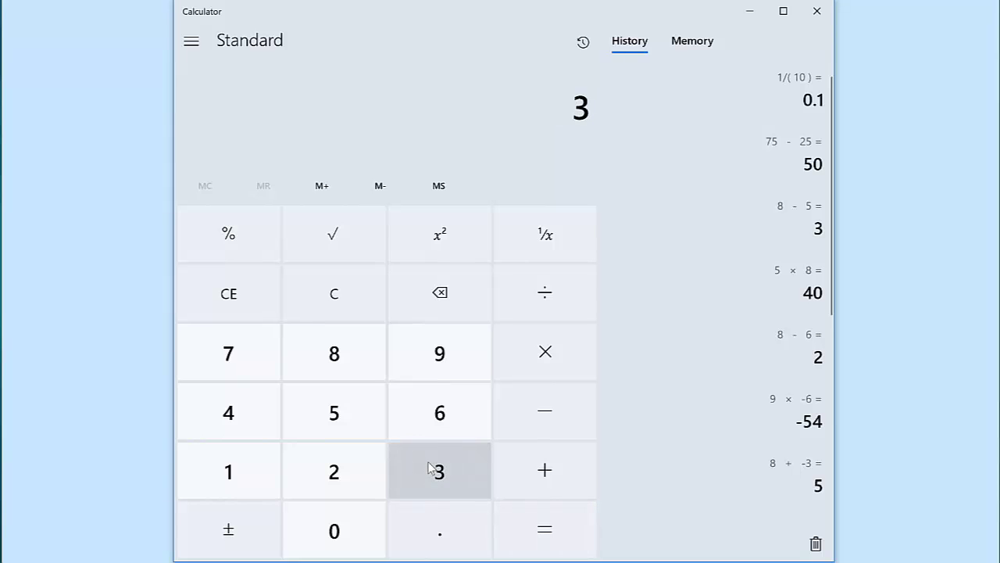
left_click(549, 250)
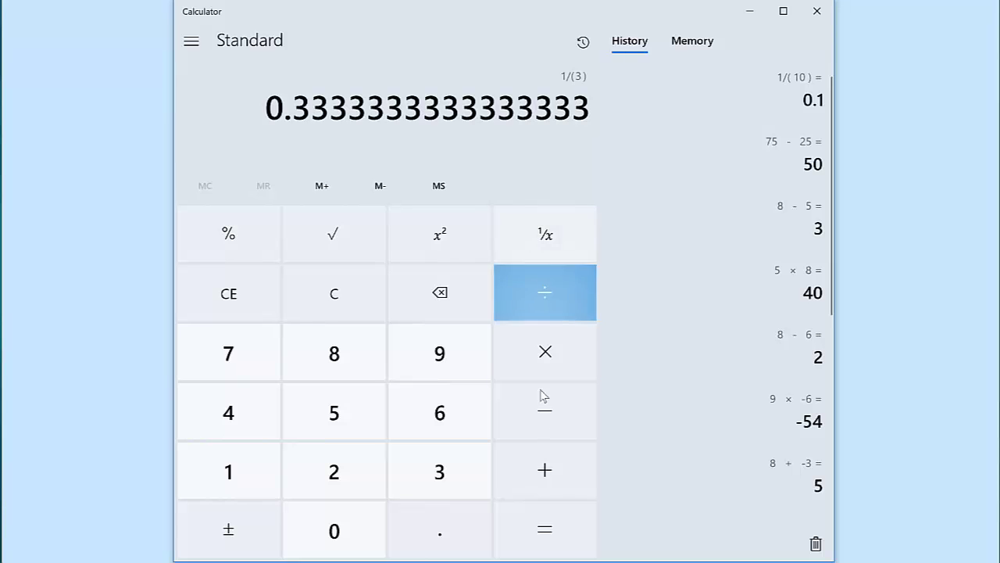
left_click(526, 528)
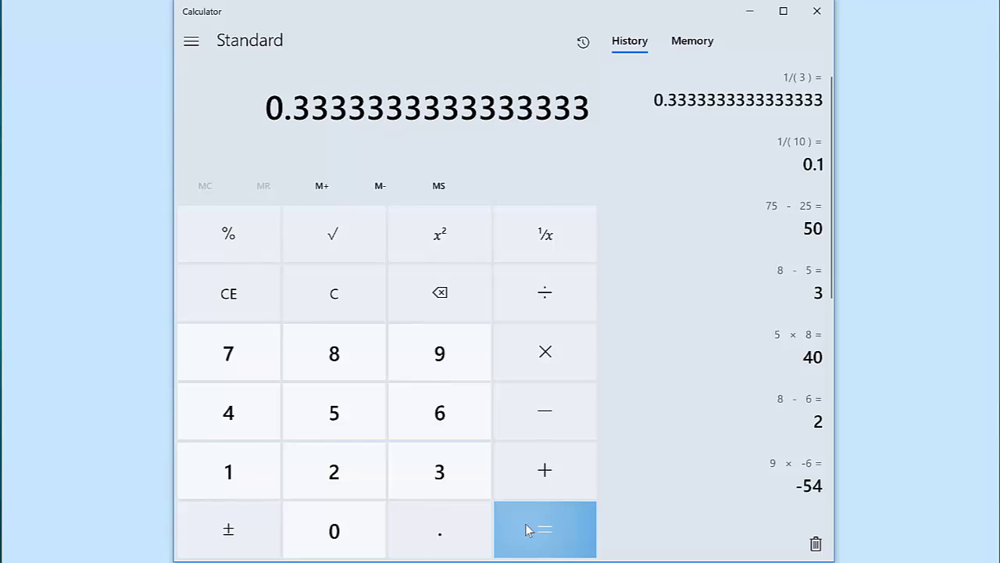
Step: Clear the display and square 5 to get sqr(5) = 25
left_click(342, 311)
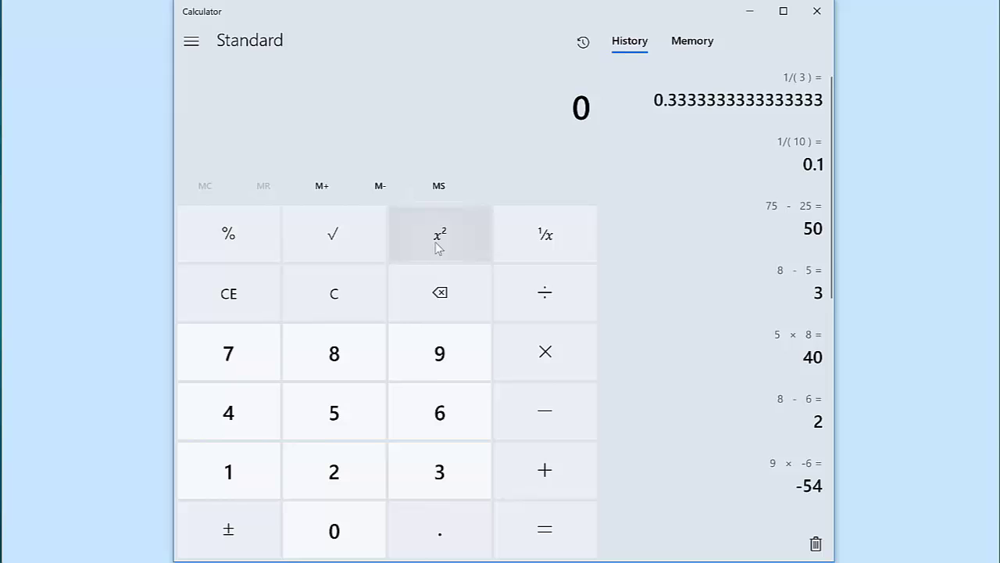
left_click(352, 412)
left_click(426, 255)
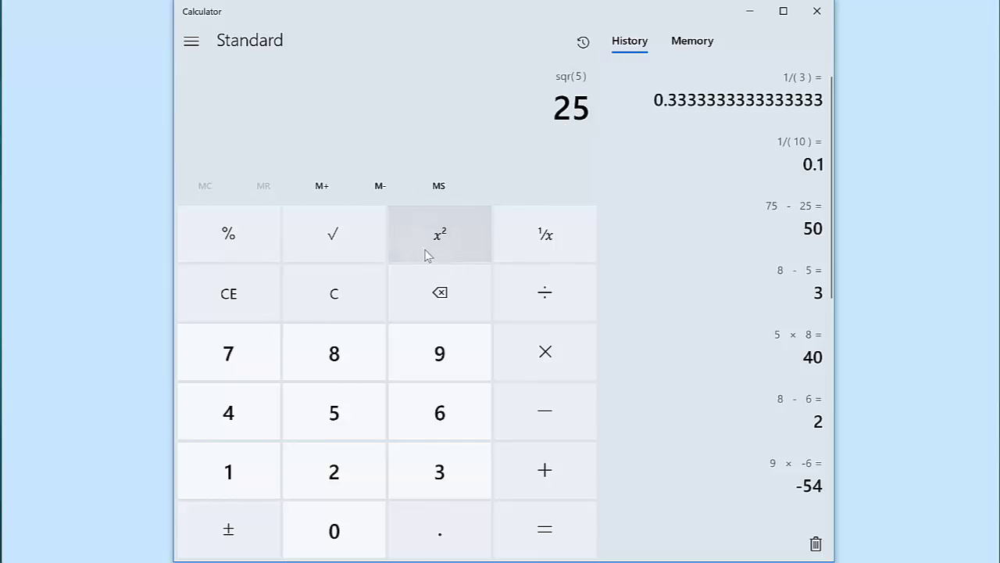
left_click(539, 526)
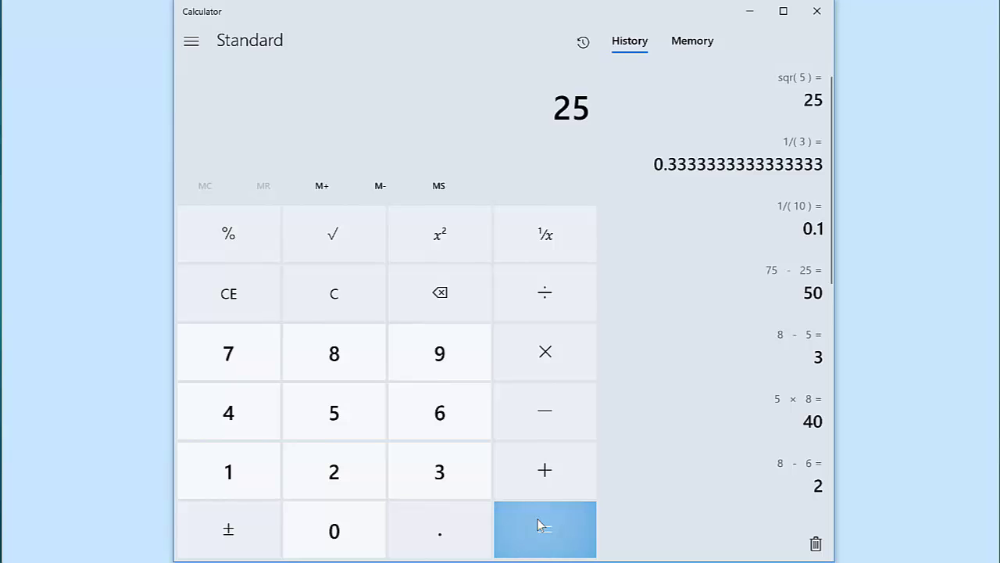
Step: Square 6 to get sqr(6) = 36
left_click(415, 415)
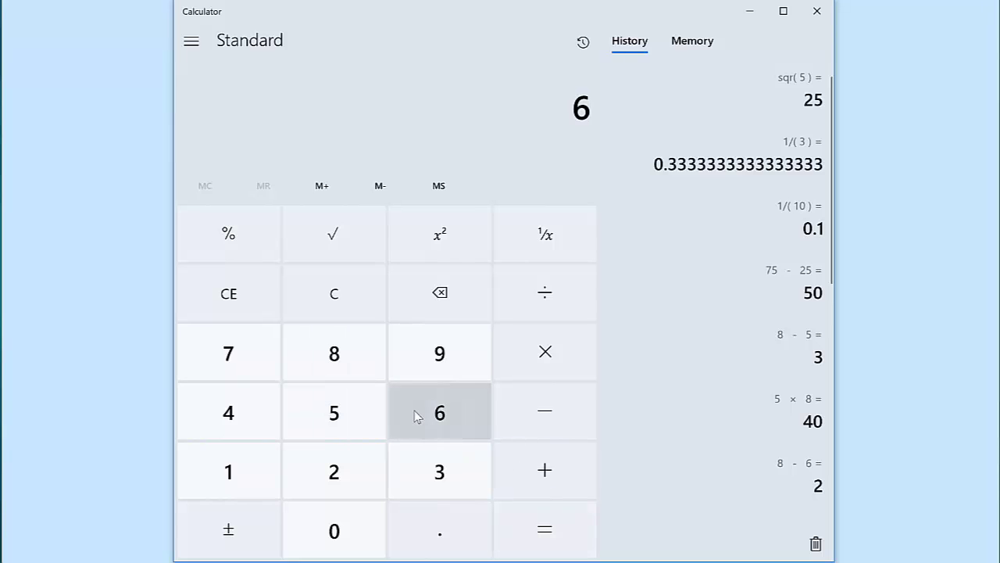
left_click(413, 231)
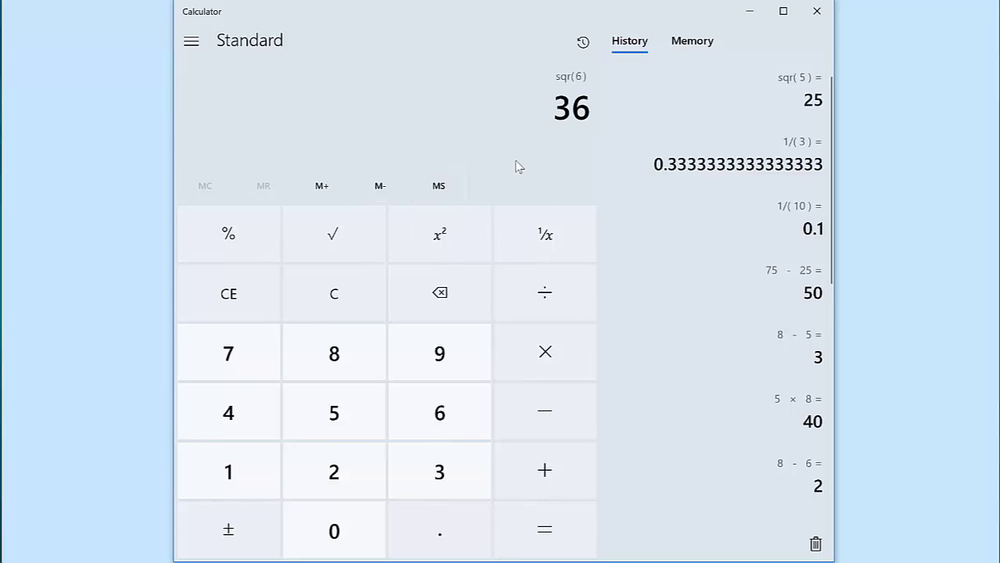
left_click(541, 434)
left_click(536, 531)
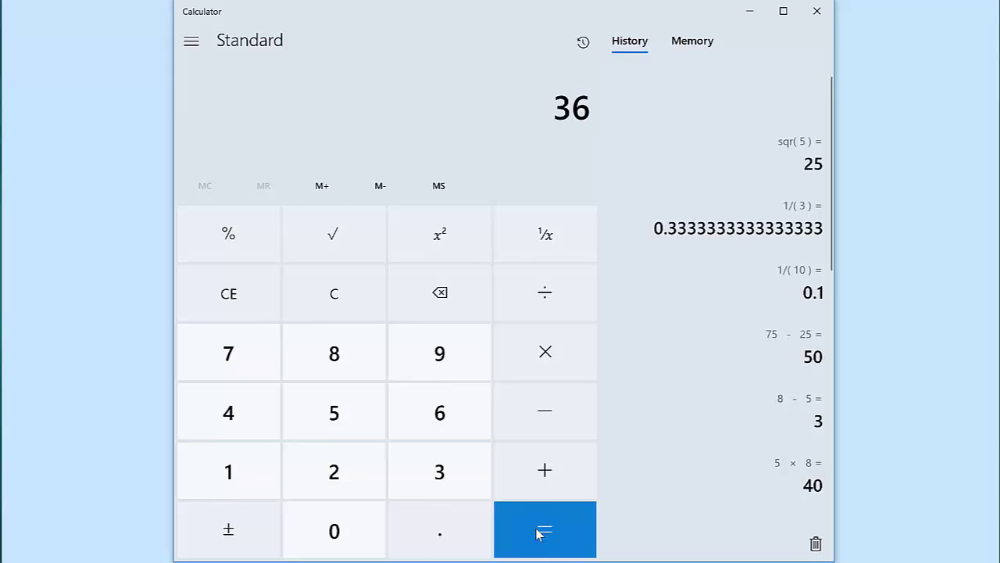
Step: Clear the display and take the square root √(9) = 3
left_click(353, 300)
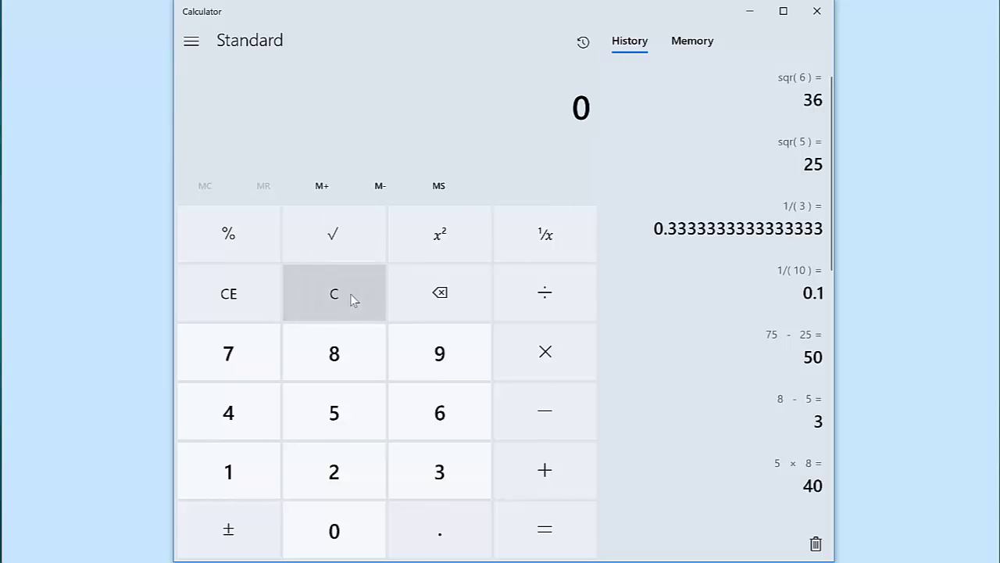
left_click(420, 349)
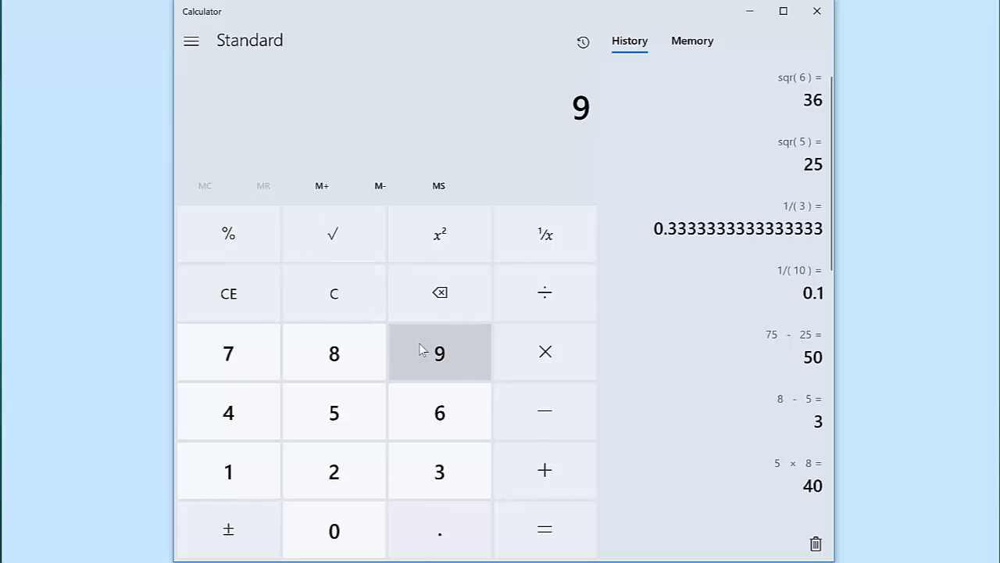
left_click(331, 250)
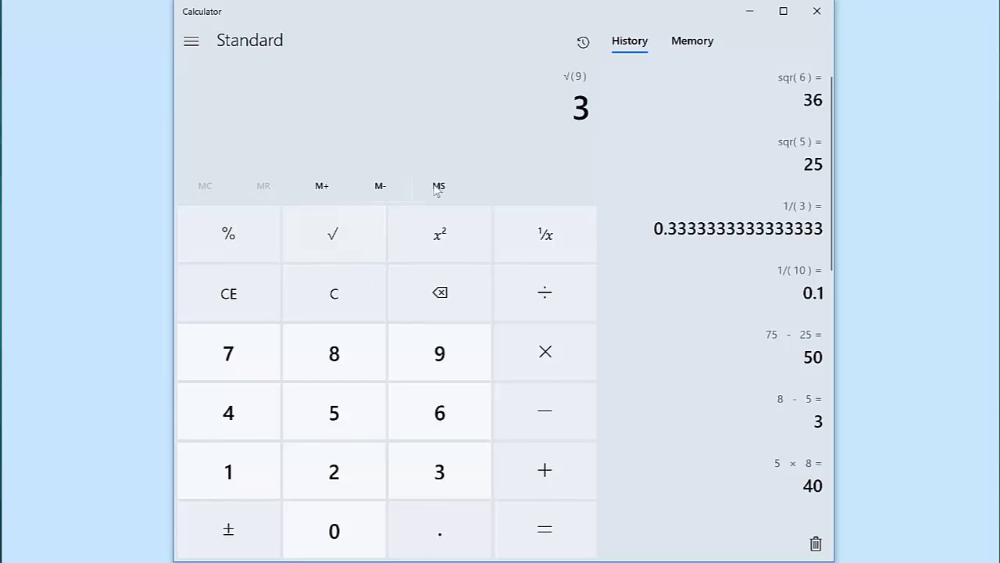
left_click(539, 550)
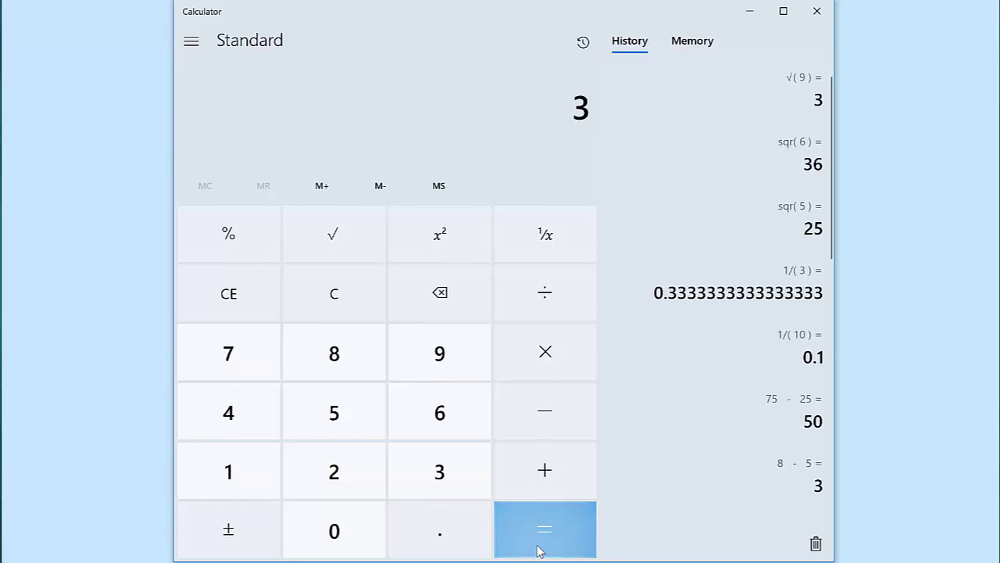
Step: Take the square root √(64) = 8
left_click(414, 410)
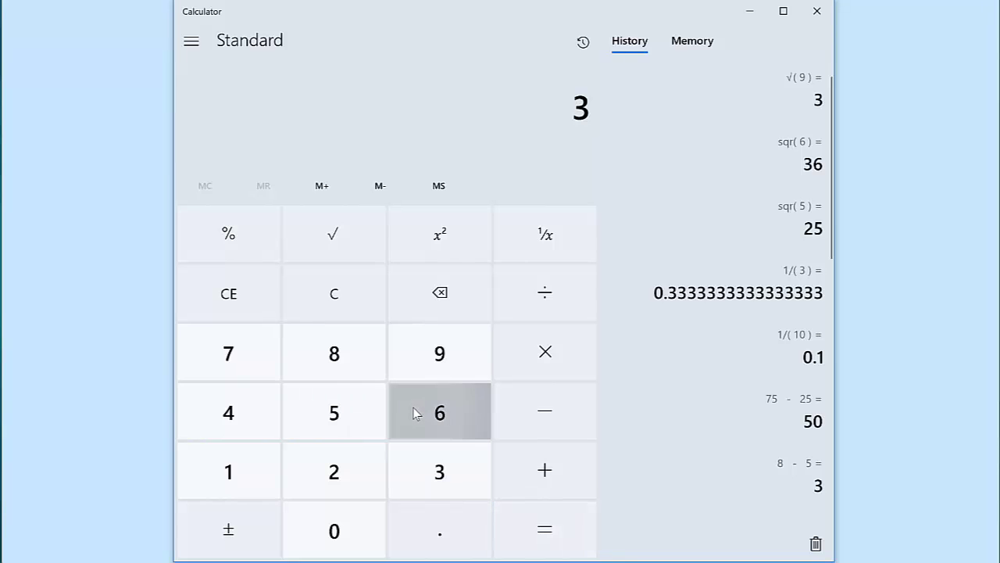
left_click(251, 418)
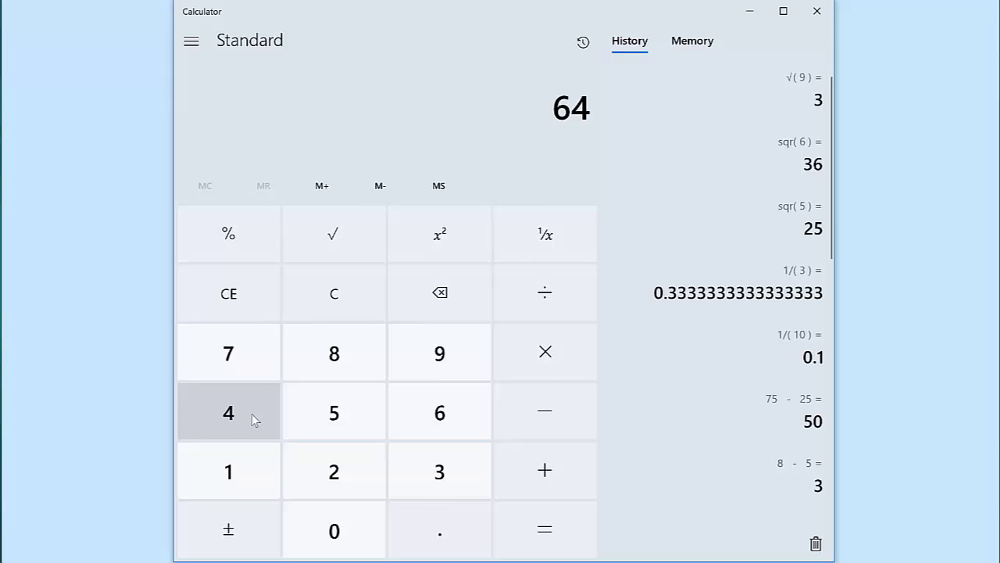
left_click(335, 244)
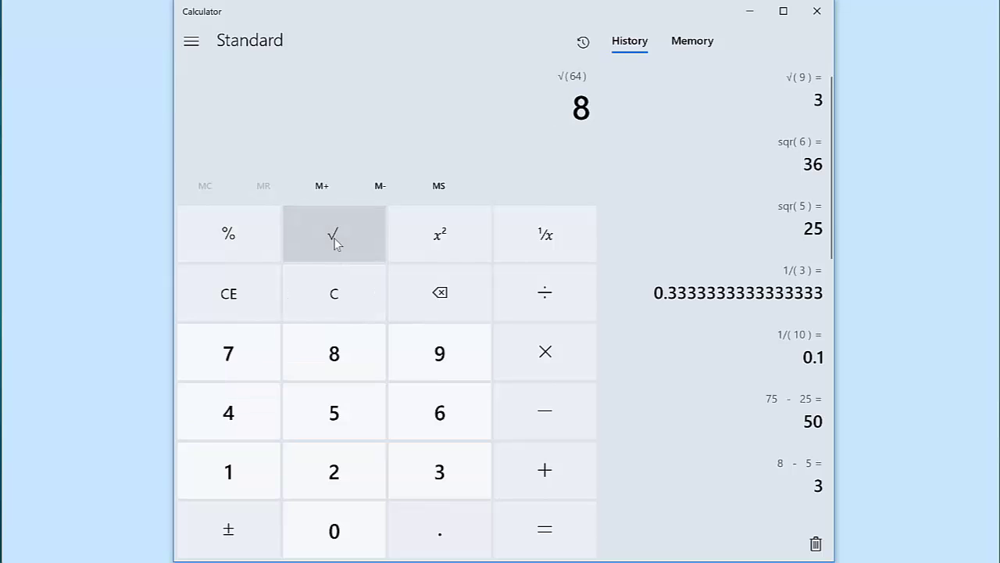
left_click(510, 520)
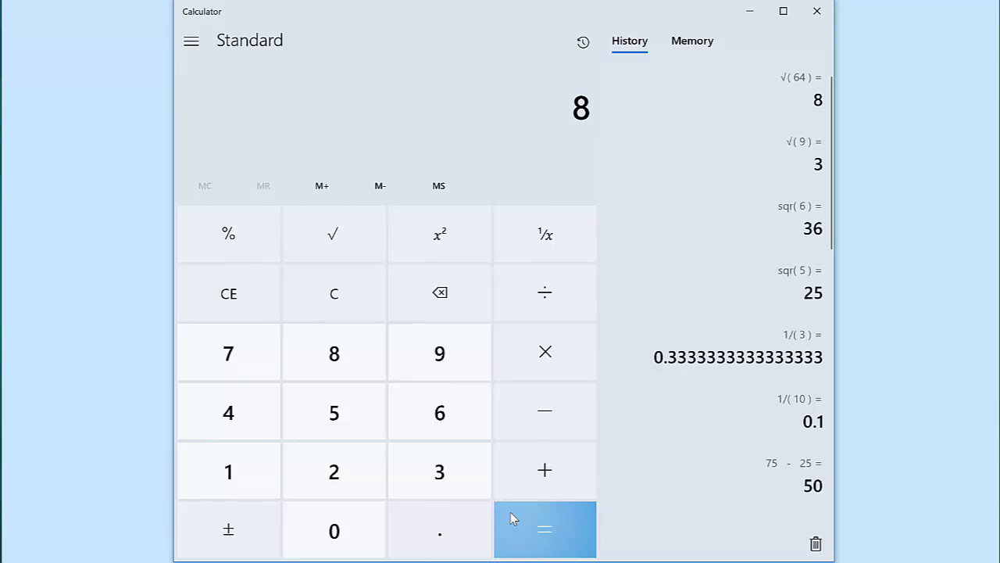
Step: Add 7 percent of 10 to 10 using %, giving 10 + 0.7 = 10.7
left_click(325, 305)
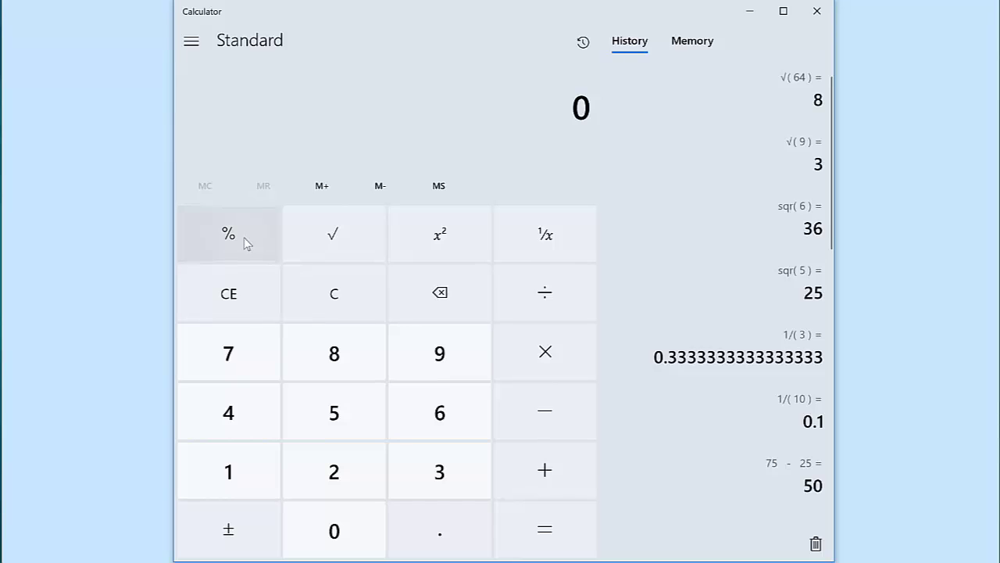
left_click(244, 469)
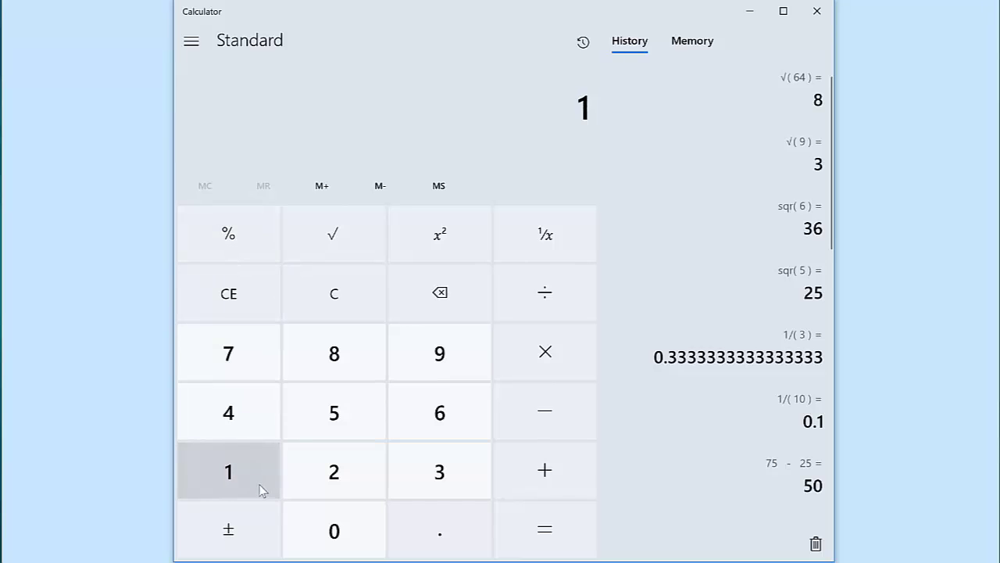
left_click(304, 514)
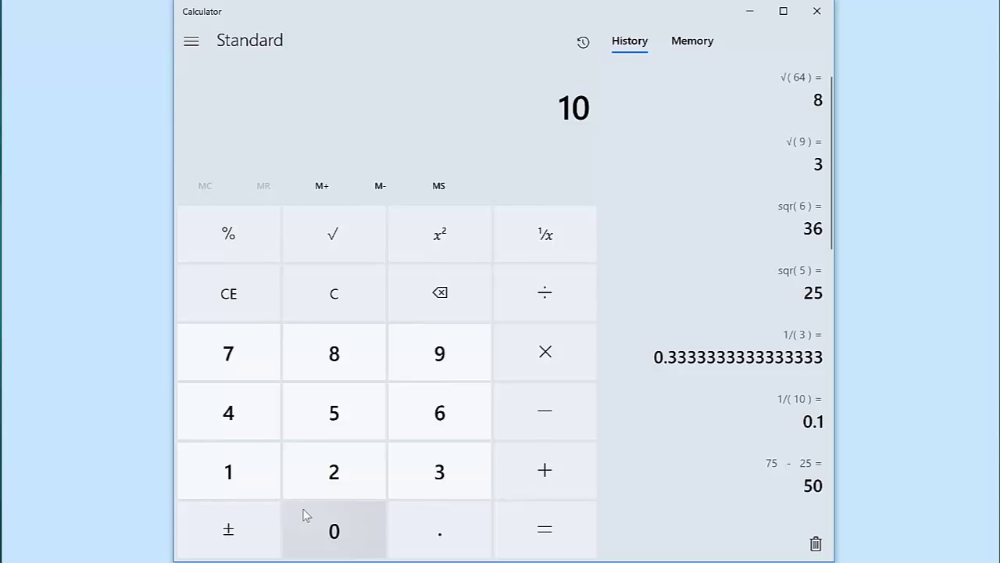
left_click(503, 467)
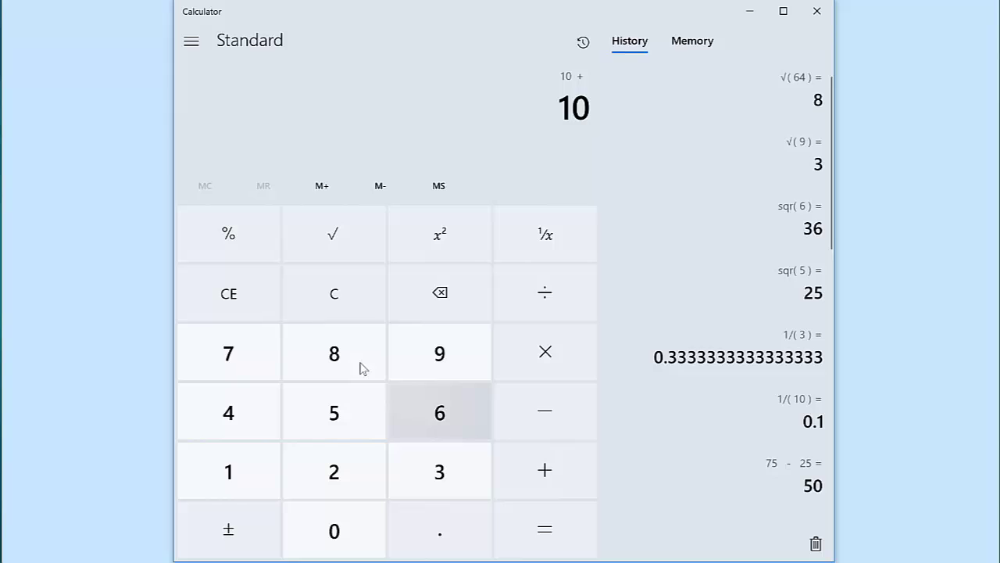
left_click(250, 341)
left_click(221, 241)
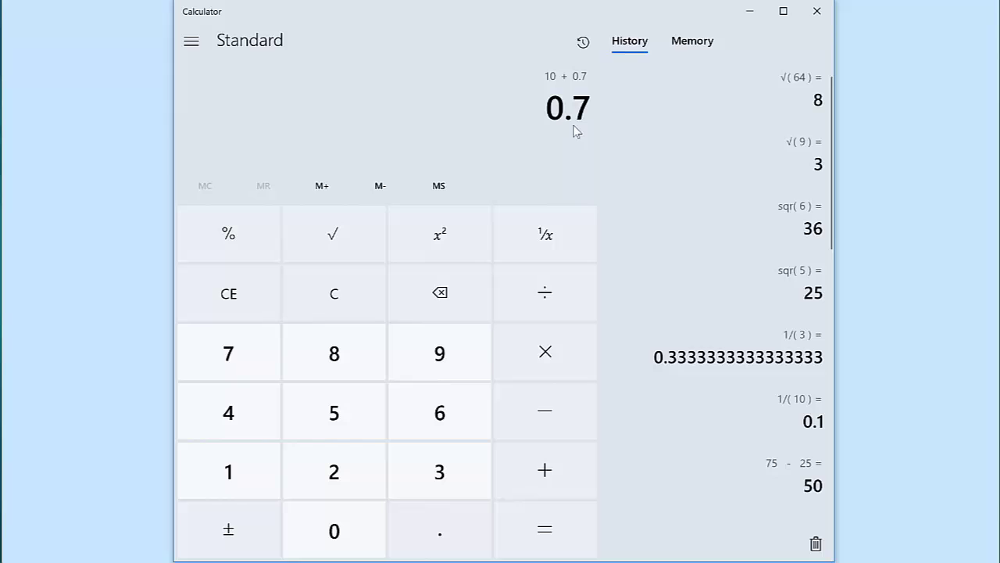
left_click(539, 522)
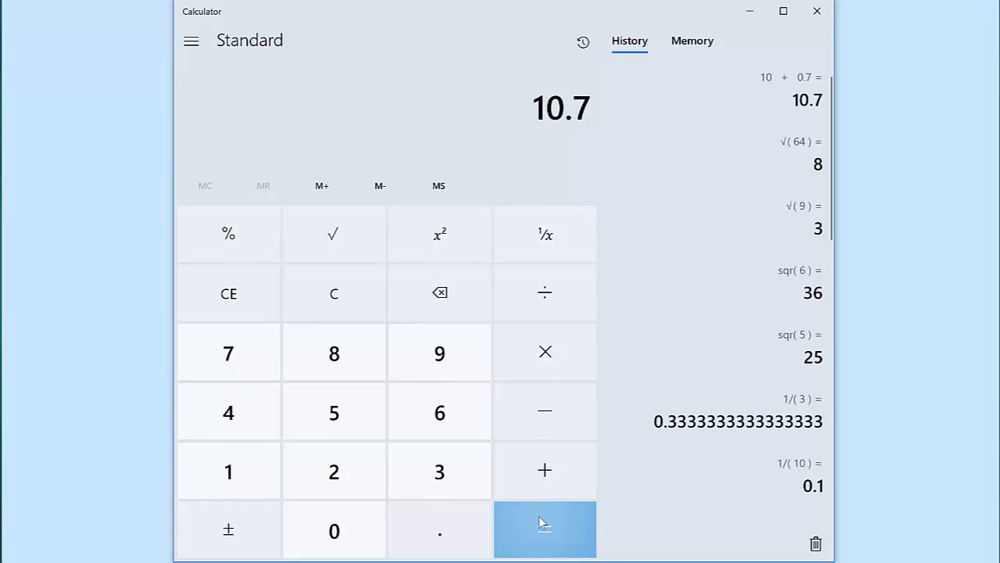
Step: Clear the calculator and compute 10 − 20% to get 8
left_click(312, 312)
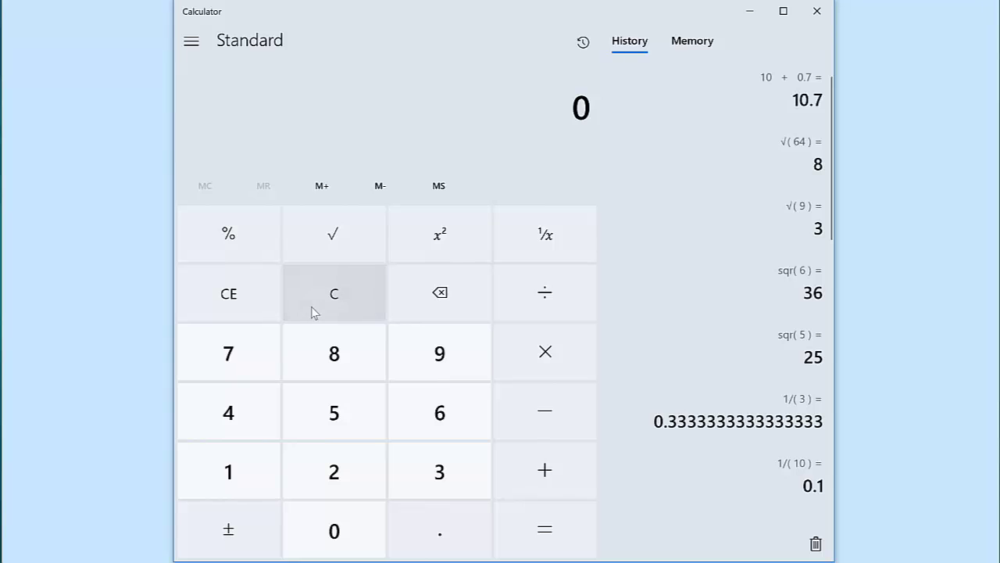
left_click(247, 466)
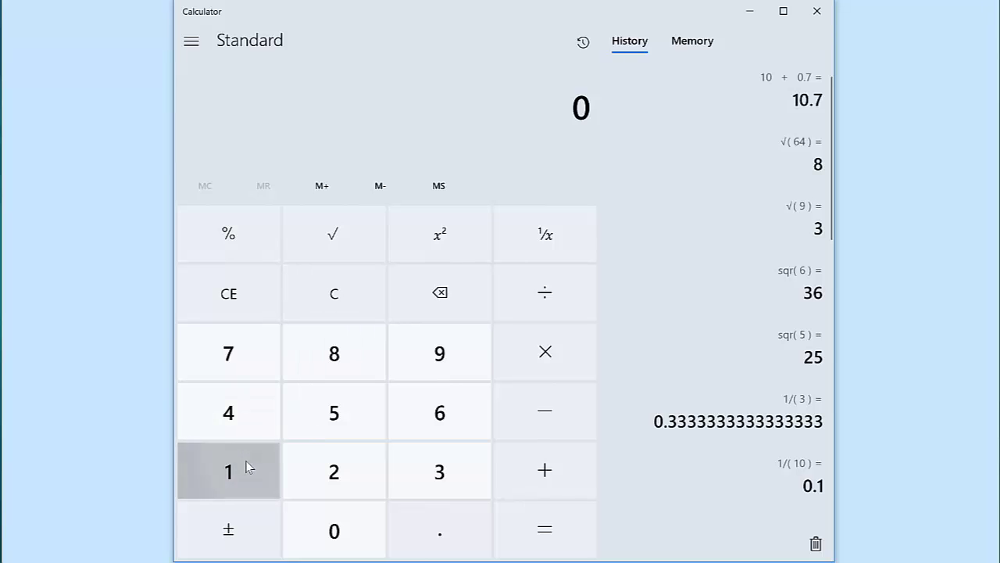
left_click(307, 524)
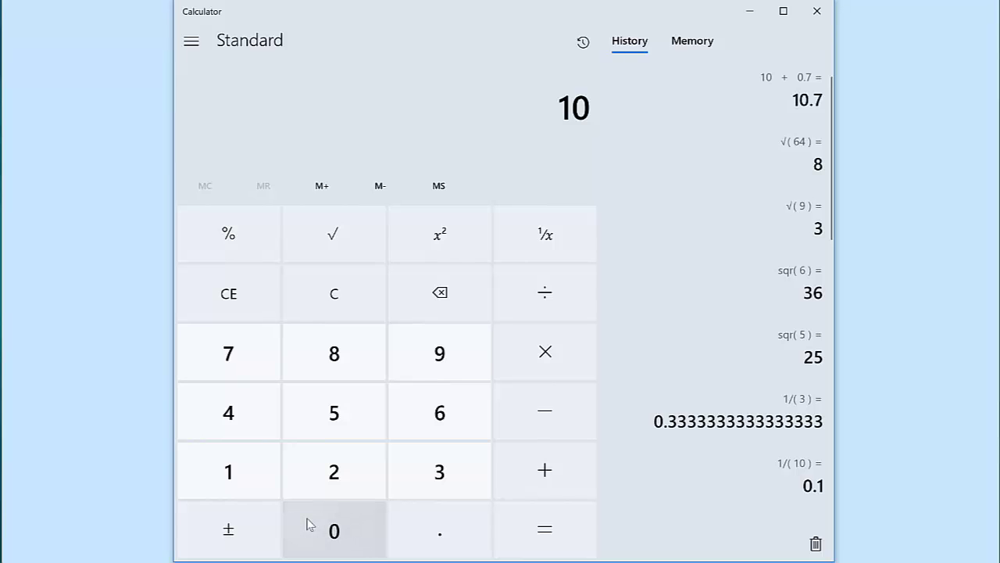
left_click(518, 418)
left_click(328, 480)
left_click(359, 520)
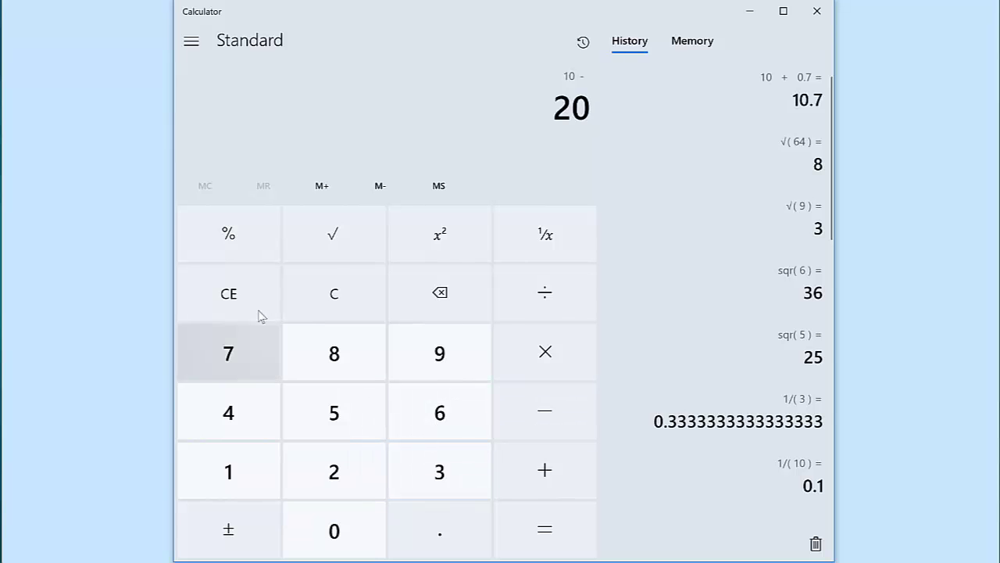
left_click(230, 238)
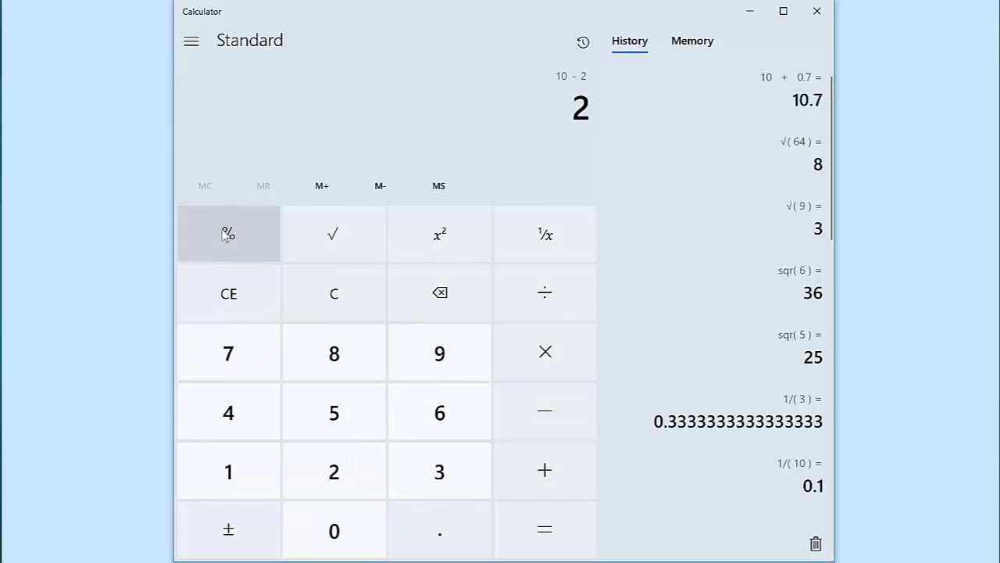
left_click(573, 516)
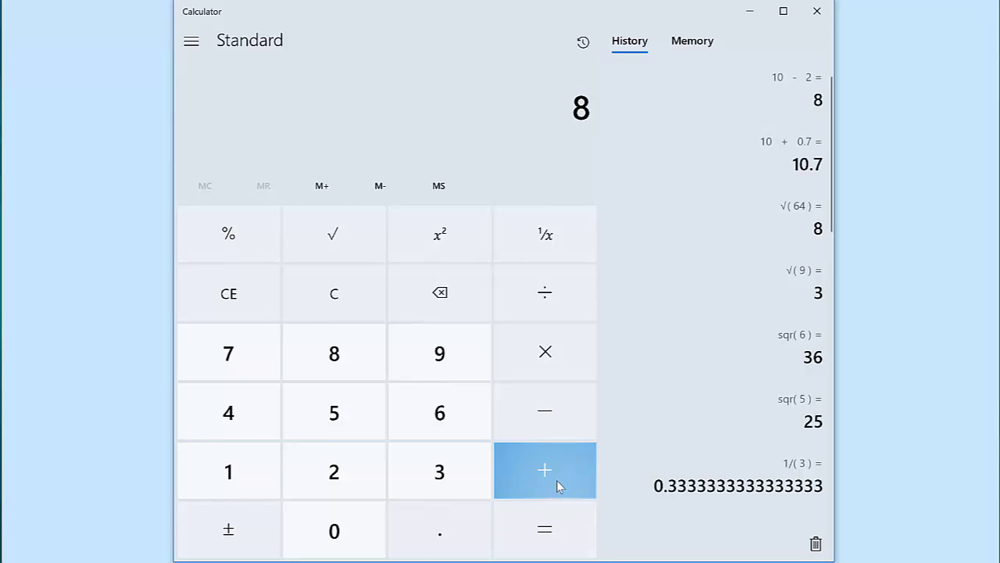
Step: Add 7 percent to 8, giving 8 + 0.56 = 8.56
left_click(555, 478)
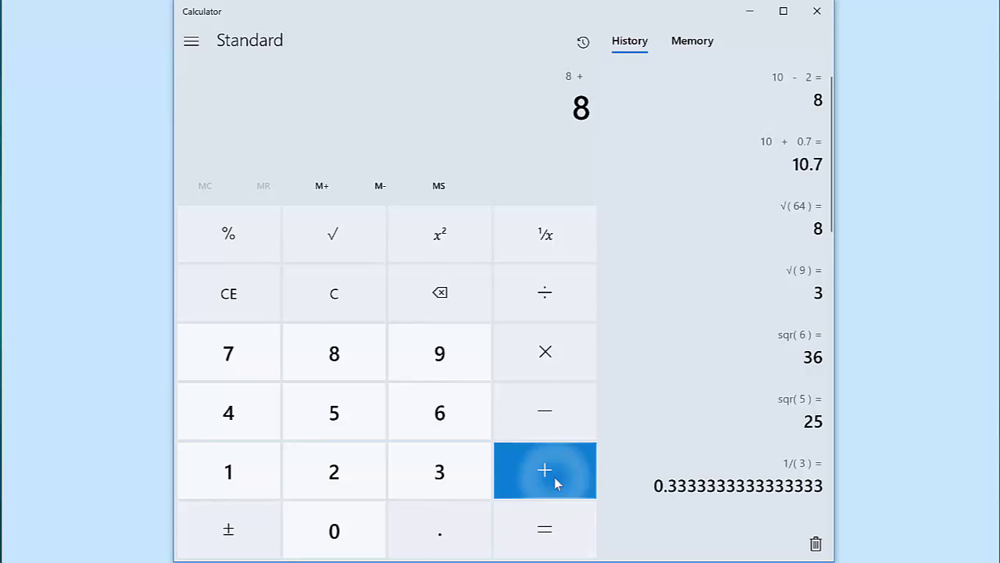
left_click(261, 358)
left_click(245, 238)
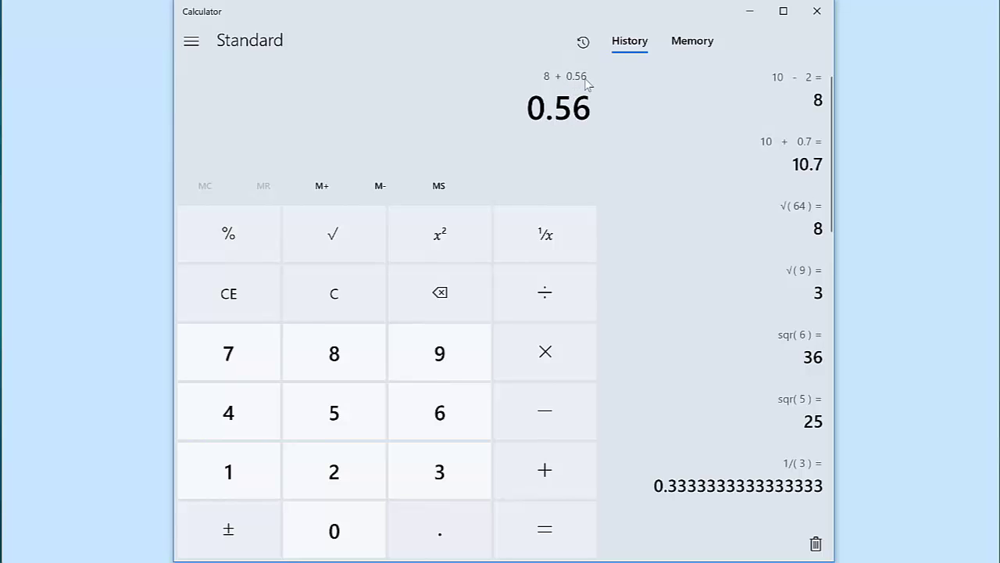
left_click(564, 530)
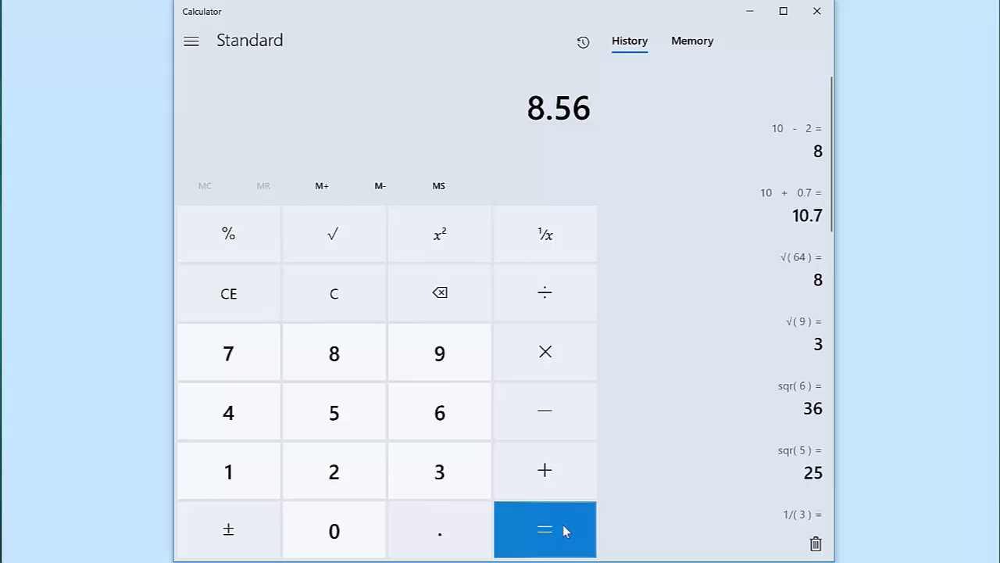